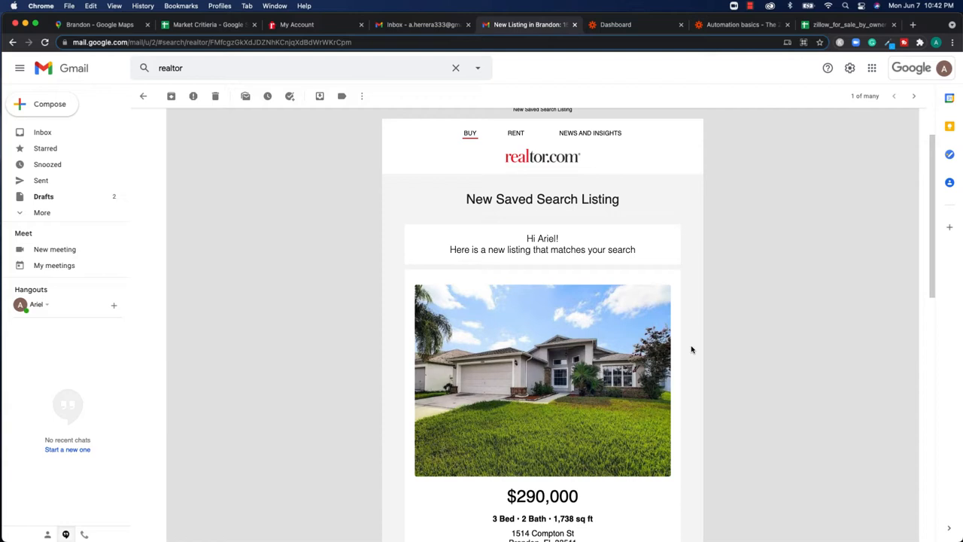
- Open the Zapier Automation basics article and read its explanation of the When/Then automation concept
{"action": "left_click", "coordinate": [745, 24]}
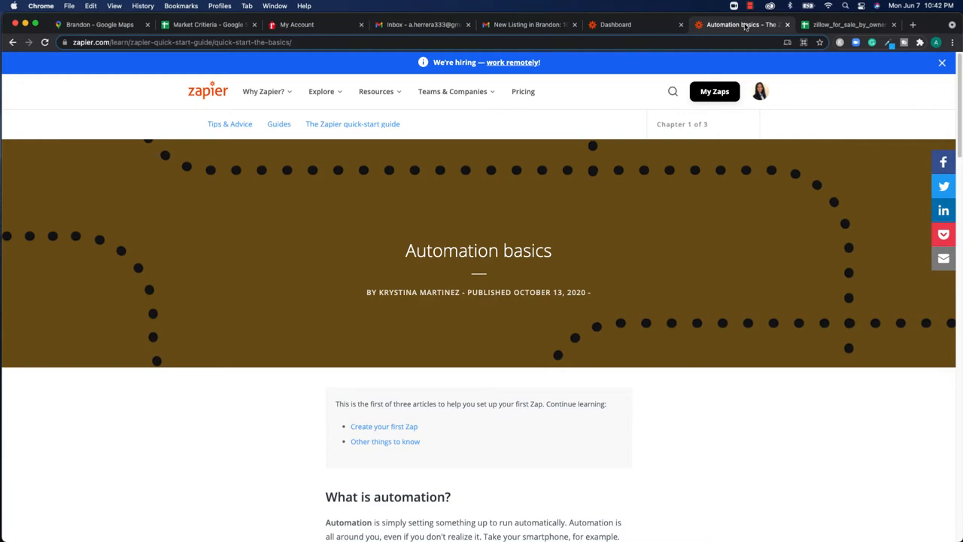
{"action": "scroll", "coordinate": [667, 394], "scroll_direction": "down", "scroll_amount": 3}
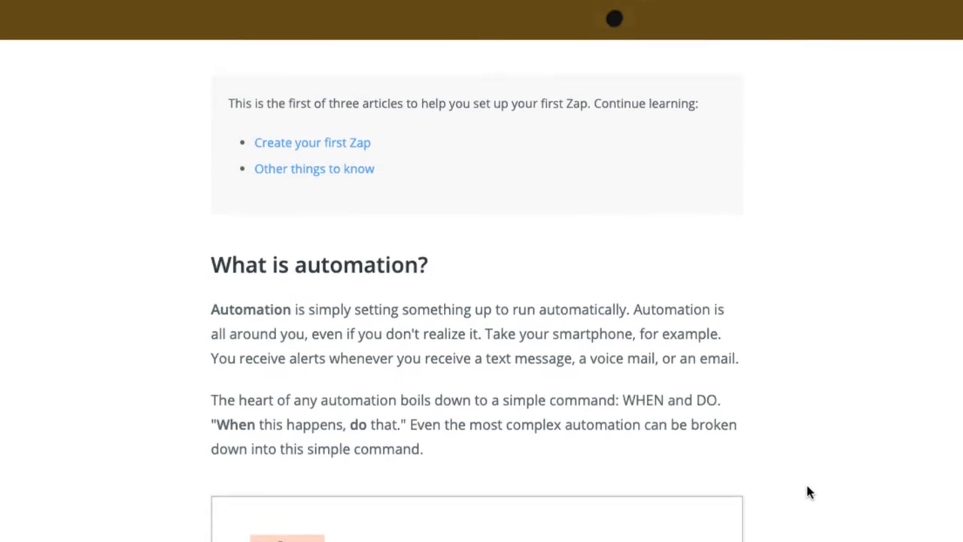
{"action": "scroll", "coordinate": [806, 485], "scroll_direction": "down", "scroll_amount": 1}
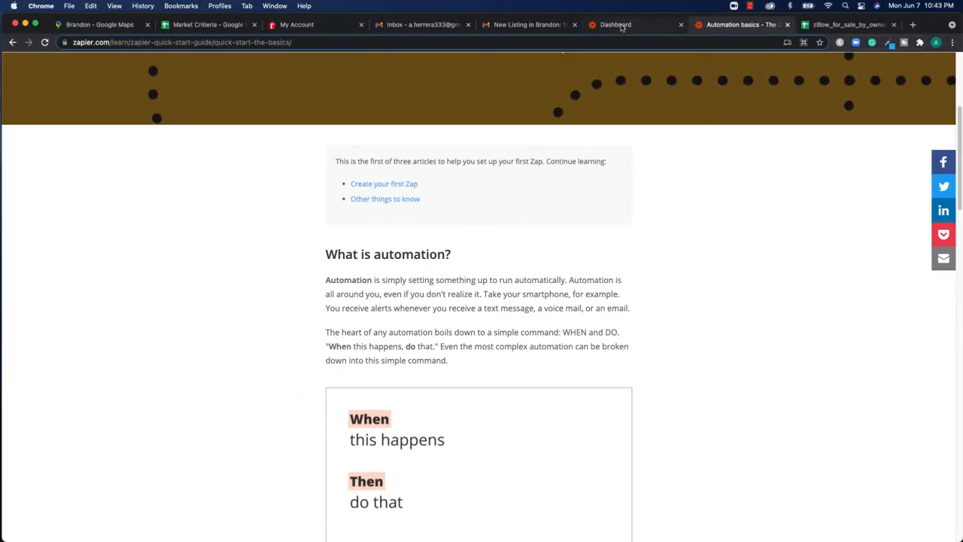
- Create a new Zap from the Zapier dashboard
{"action": "left_click", "coordinate": [621, 25]}
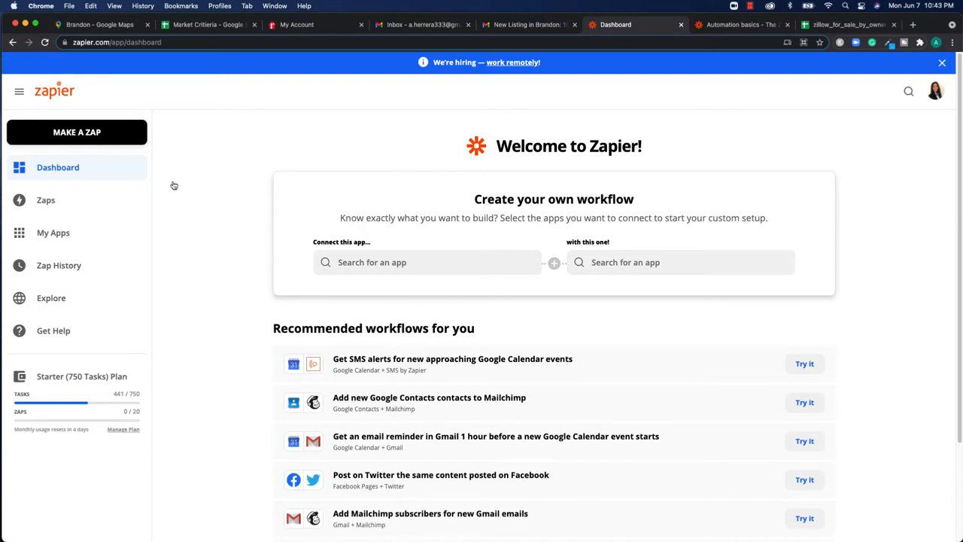
{"action": "left_click", "coordinate": [86, 143]}
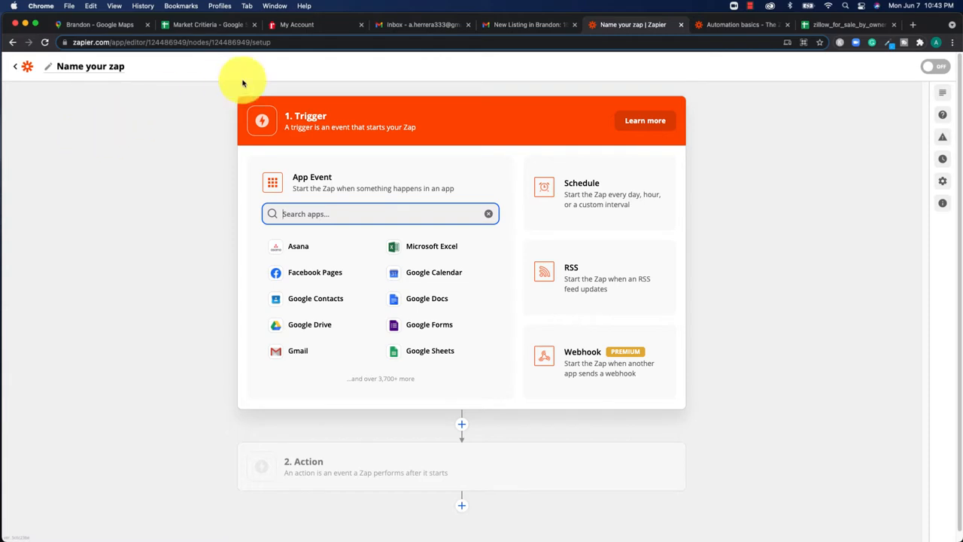
- Review the realtor.com listing email and the zillow_for_sale_by_owner spreadsheet as source and destination examples, and return to the Zap editor
{"action": "left_click", "coordinate": [529, 25]}
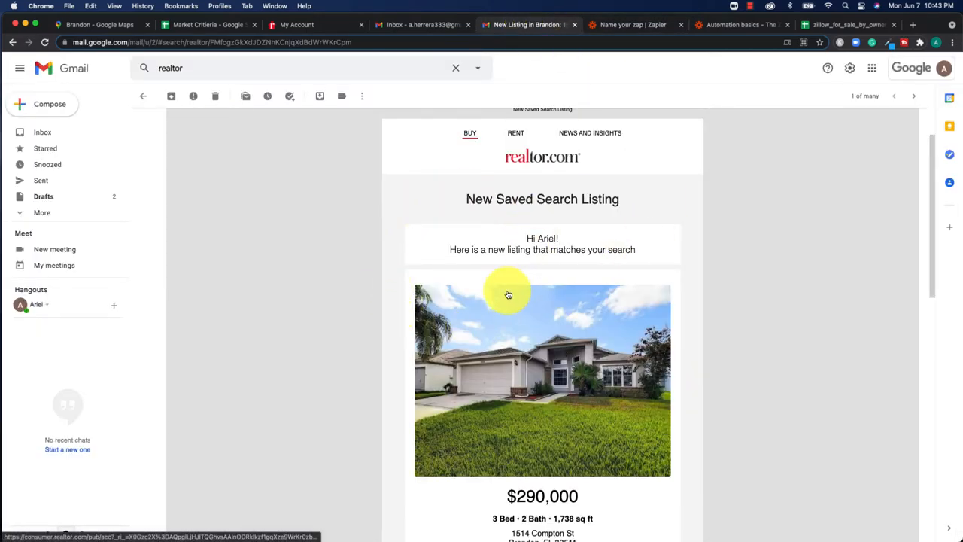
{"action": "left_click", "coordinate": [826, 25]}
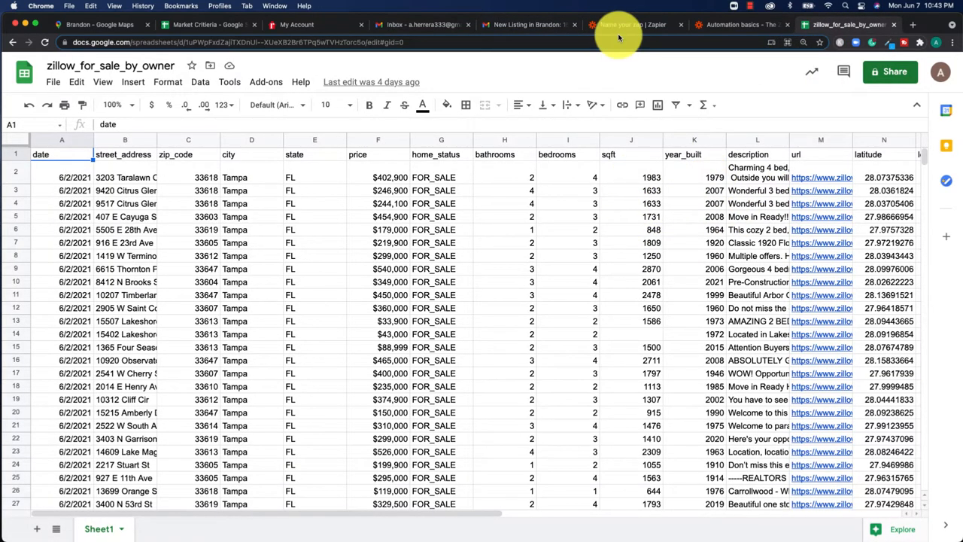
{"action": "left_click", "coordinate": [541, 24]}
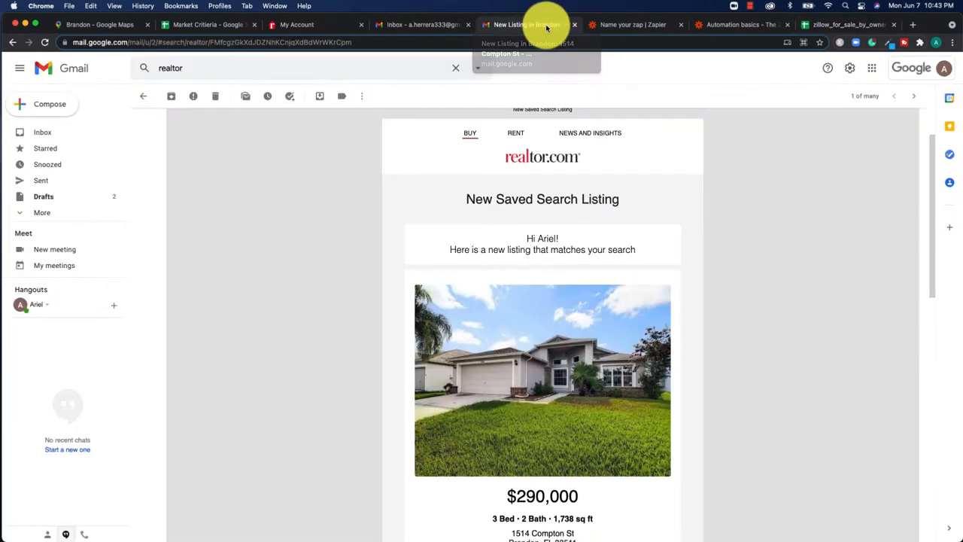
{"action": "left_click", "coordinate": [827, 27]}
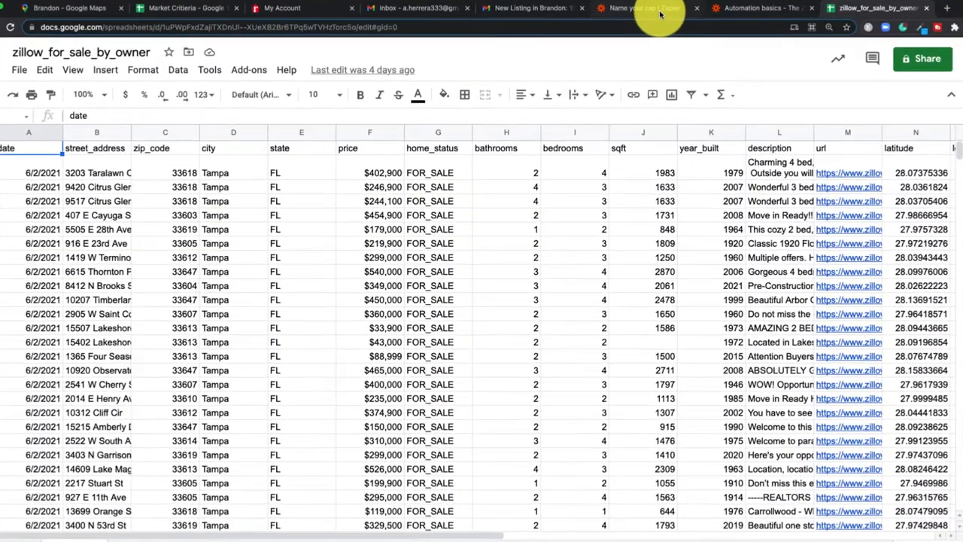
{"action": "left_click", "coordinate": [647, 25]}
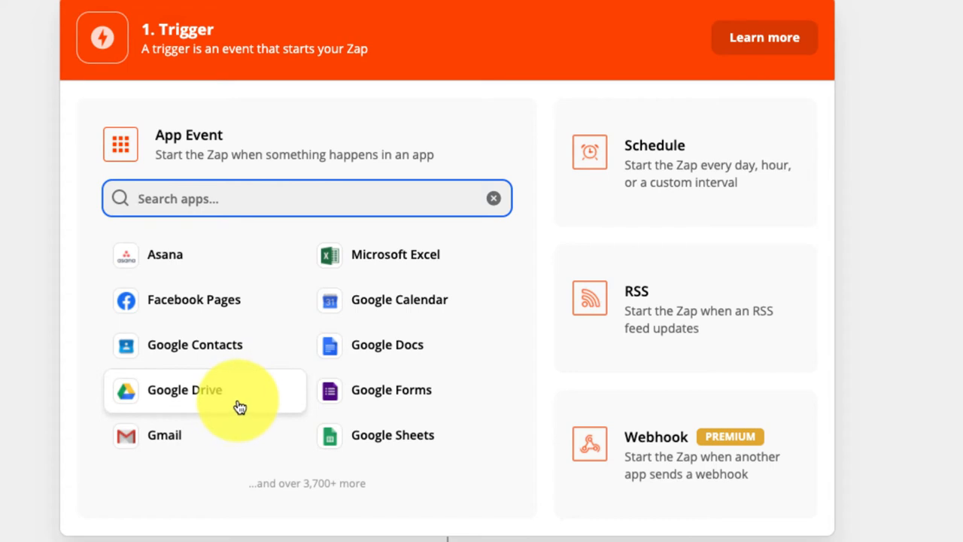
- Set the Zap's trigger to New Email Matching Search in Gmail and choose the connected Gmail account
{"action": "left_click", "coordinate": [177, 448]}
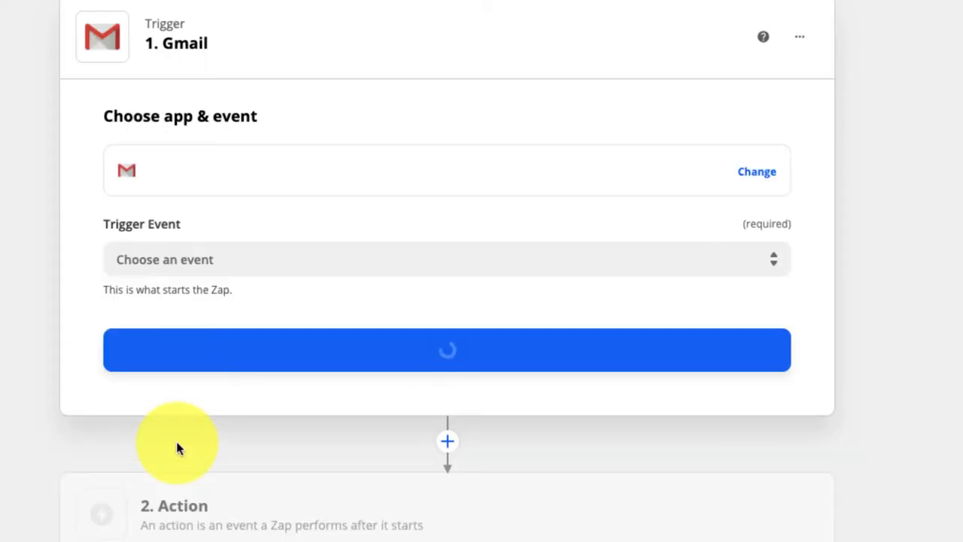
{"action": "left_click", "coordinate": [263, 263]}
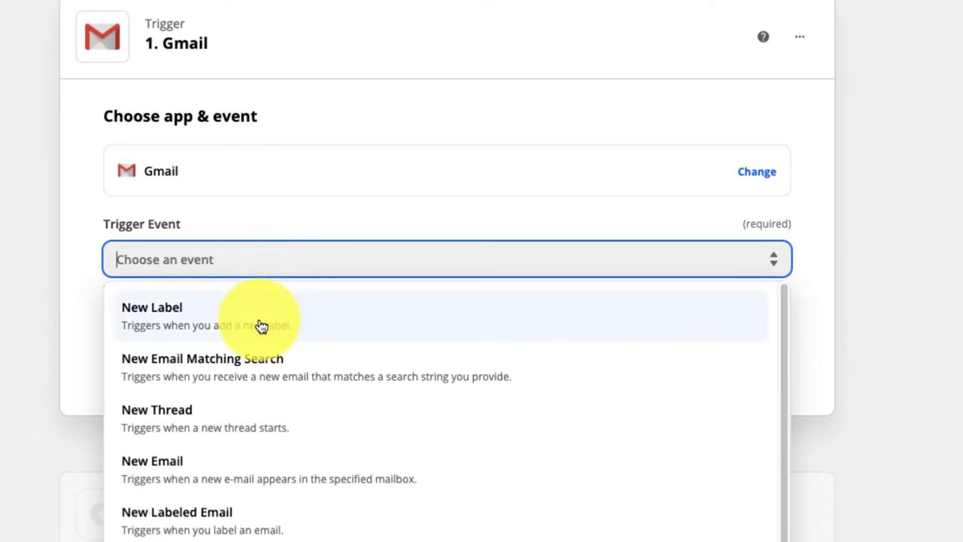
{"action": "left_click", "coordinate": [246, 382]}
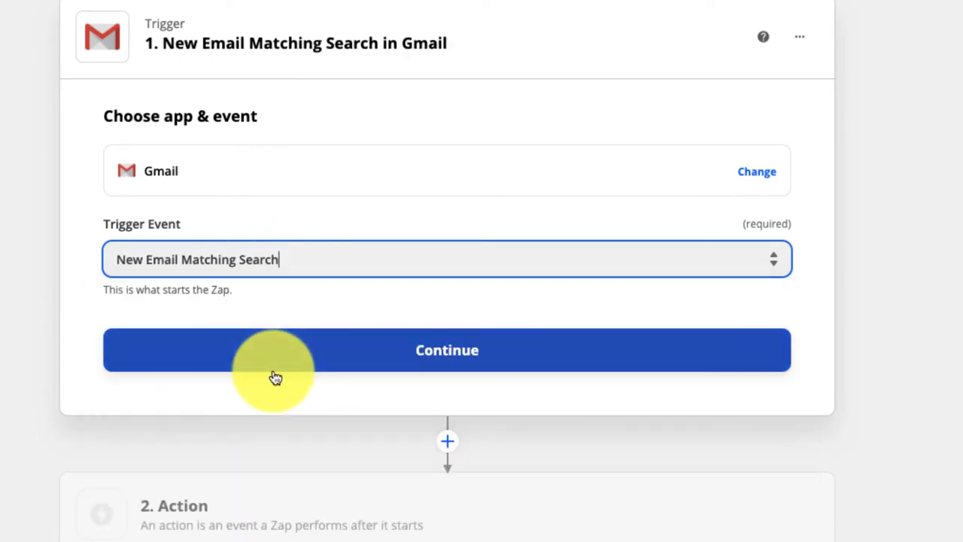
{"action": "left_click", "coordinate": [348, 357]}
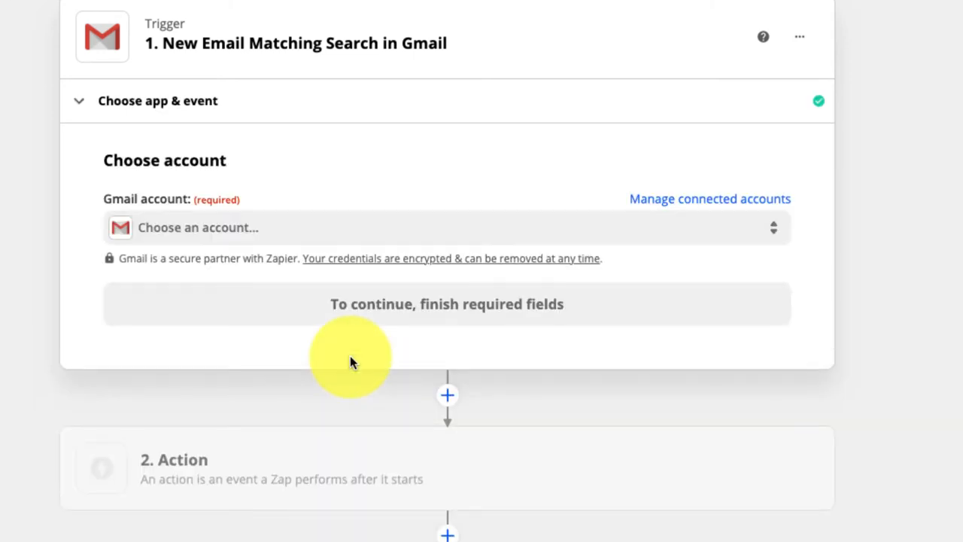
{"action": "left_click", "coordinate": [304, 236]}
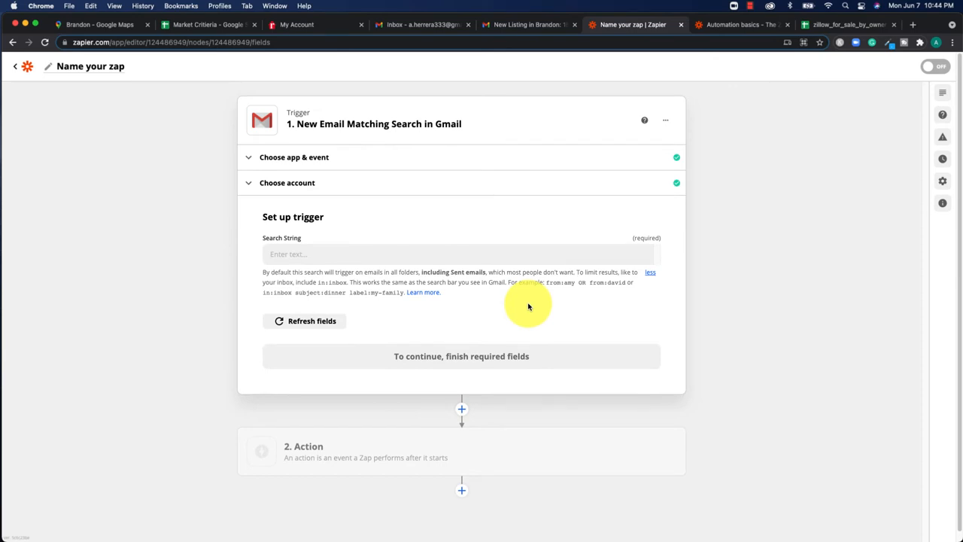
- Copy the realtor.com sender address from the New Listing in Brandon email into the Gmail trigger's search string
{"action": "left_click", "coordinate": [522, 27]}
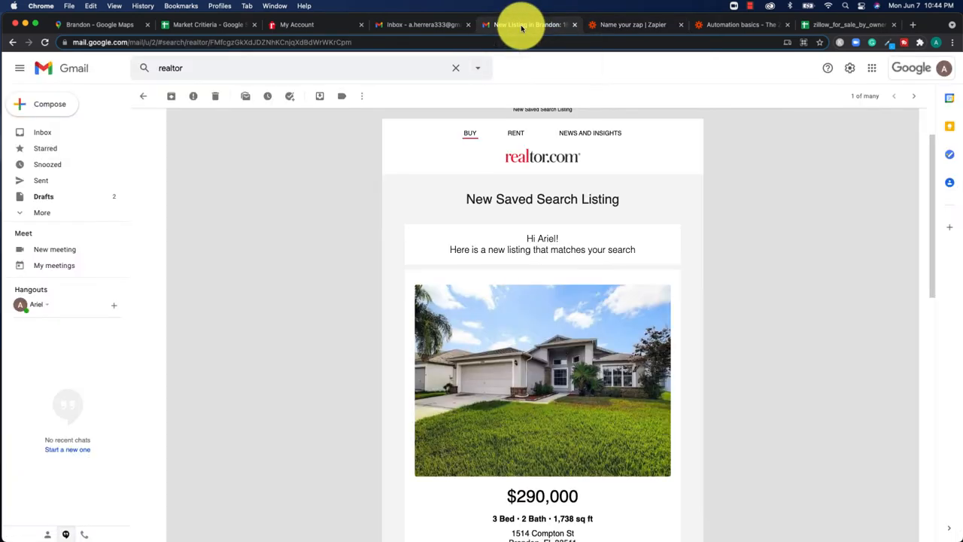
{"action": "scroll", "coordinate": [501, 188], "scroll_direction": "up", "scroll_amount": 2}
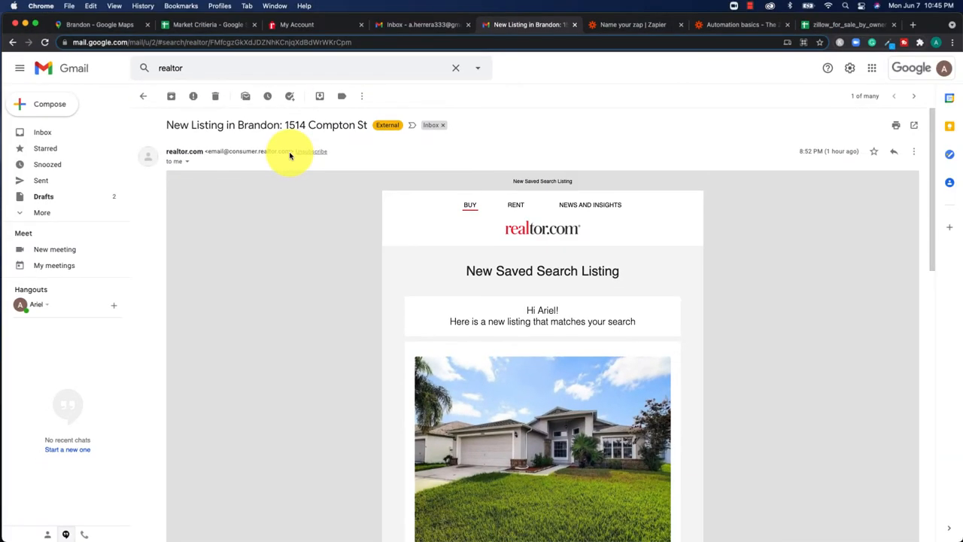
{"action": "left_click_drag", "start_coordinate": [289, 156], "coordinate": [207, 159]}
{"action": "key", "text": "super+c"}
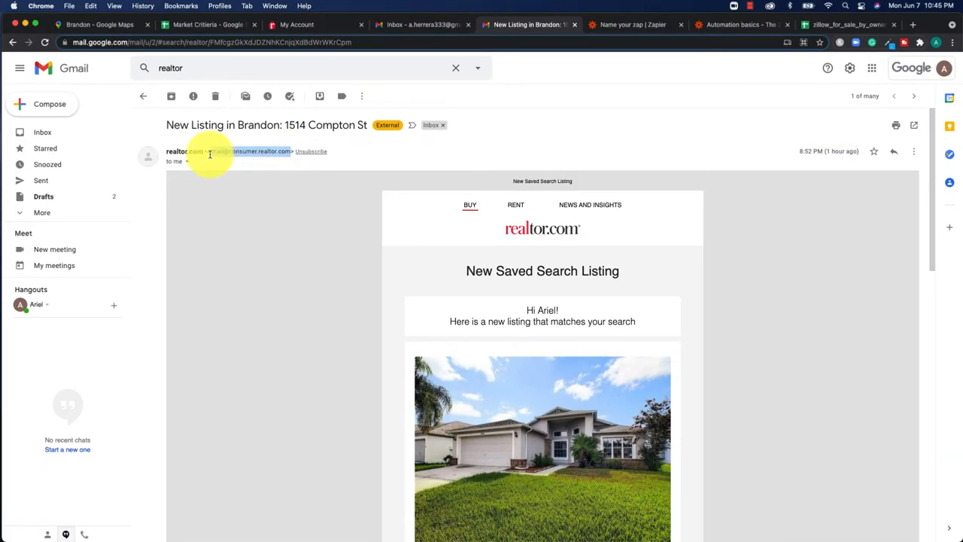
{"action": "left_click", "coordinate": [649, 25]}
{"action": "left_click", "coordinate": [500, 253]}
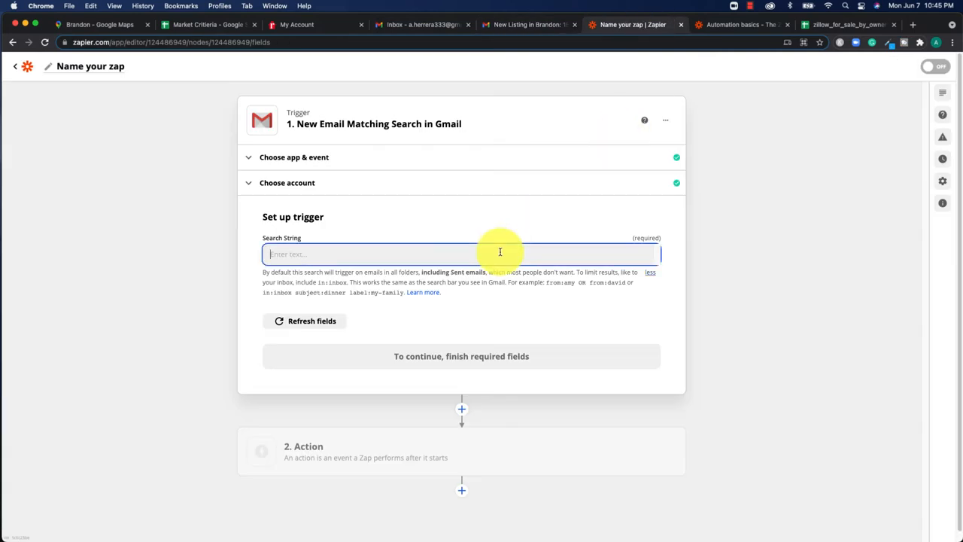
{"action": "key", "text": "super+v"}
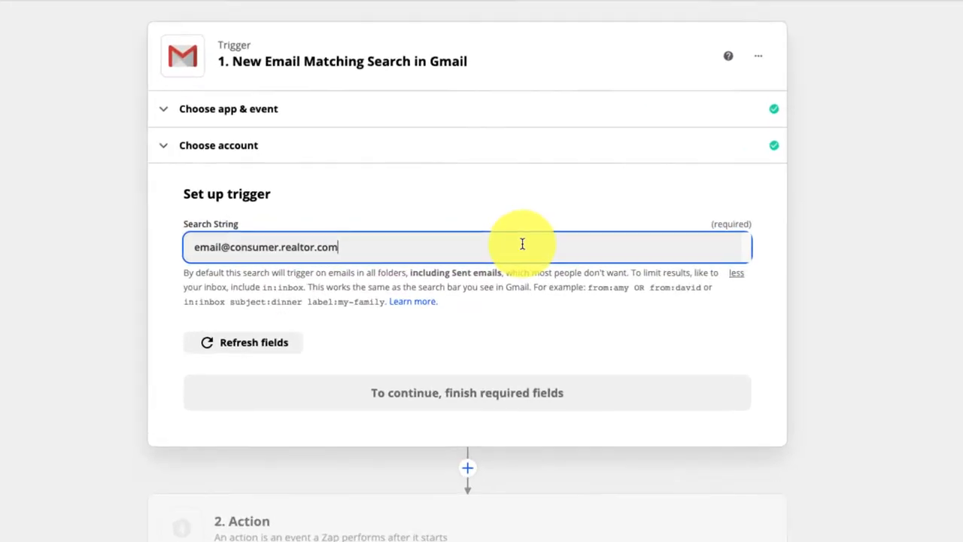
- Prefix the sender address in the search string with "from:" and test the trigger
{"action": "left_click", "coordinate": [266, 255]}
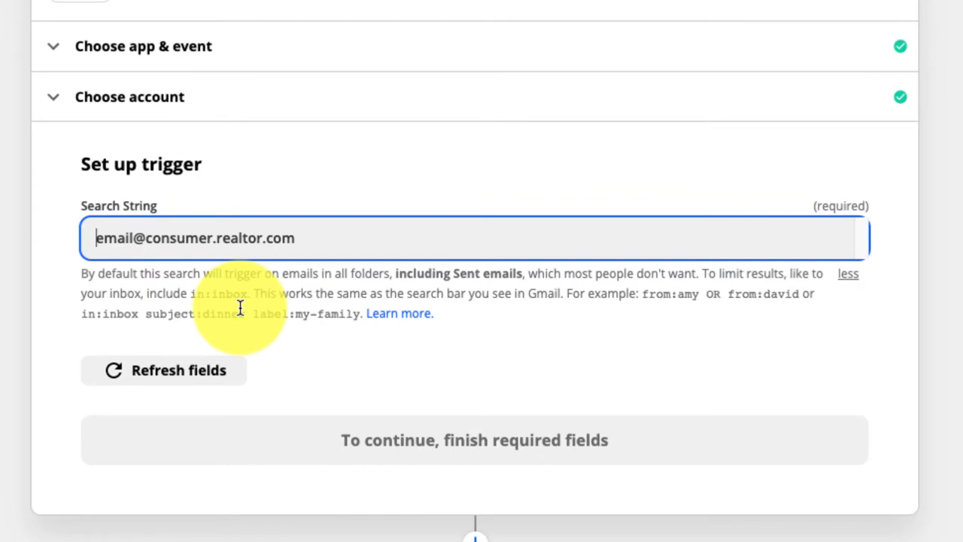
{"action": "type", "text": "from:"}
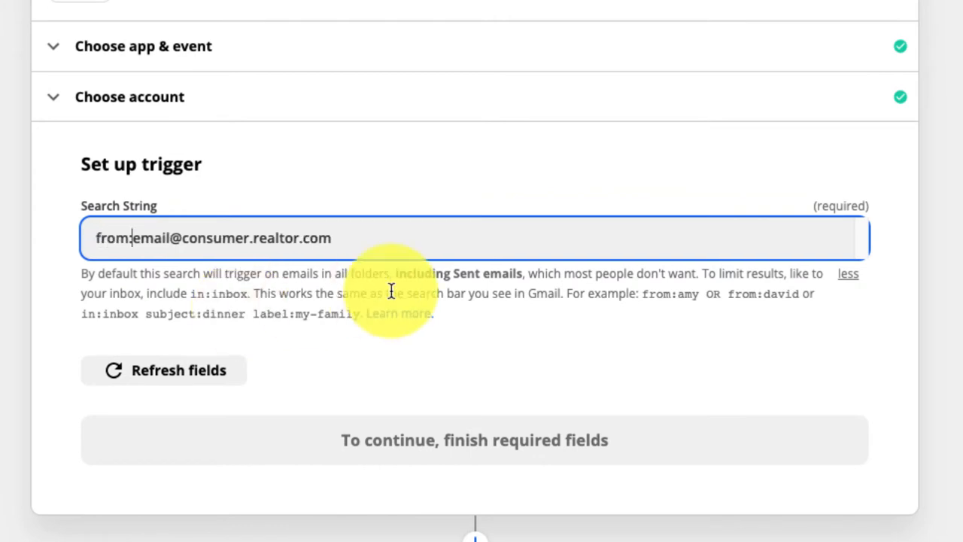
{"action": "left_click", "coordinate": [415, 240]}
{"action": "left_click", "coordinate": [466, 402]}
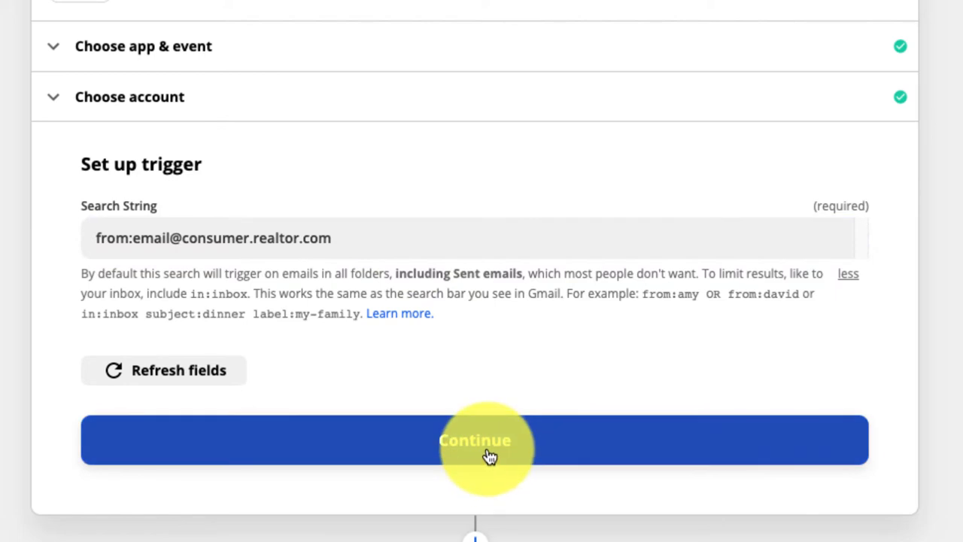
{"action": "left_click", "coordinate": [547, 457]}
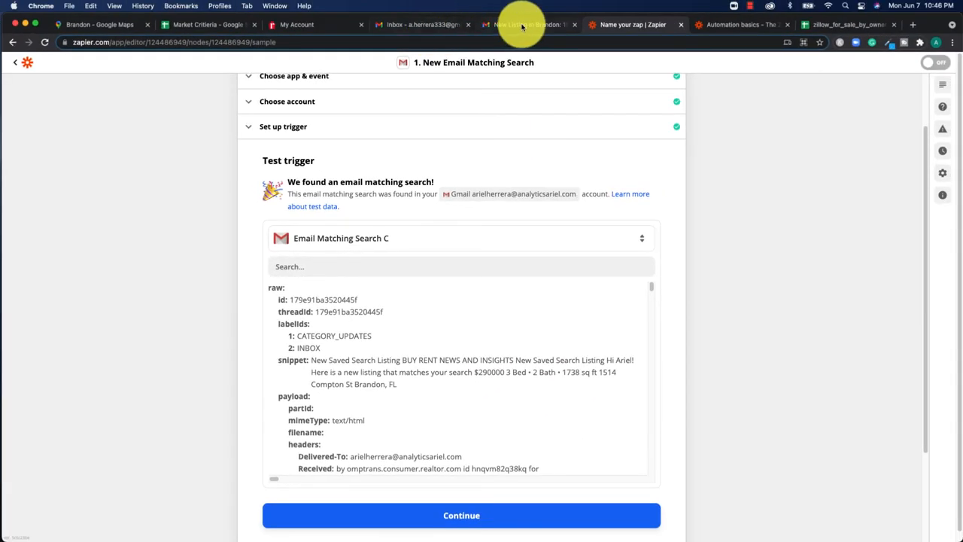
- Examine the property details in the realtor.com listing email and the column layout of the zillow_for_sale_by_owner spreadsheet
{"action": "left_click", "coordinate": [522, 27]}
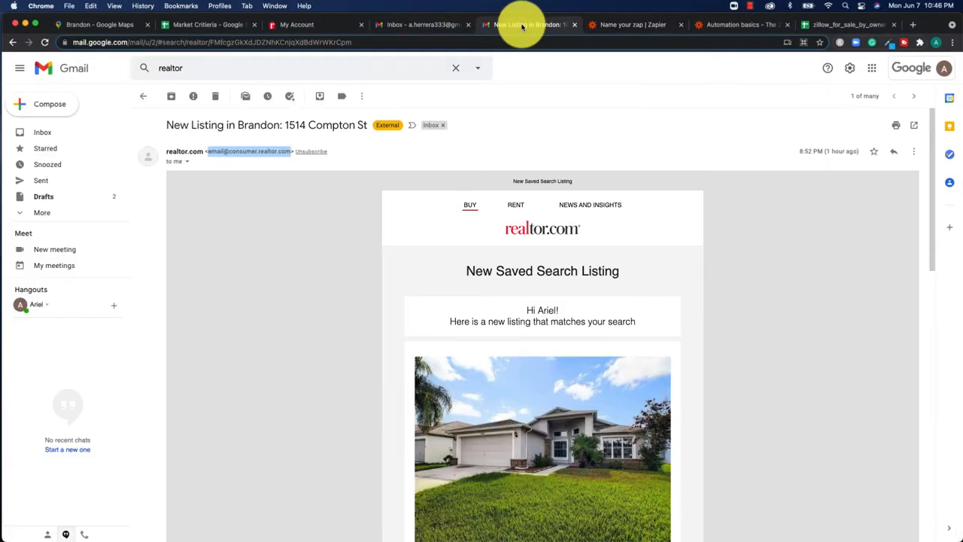
{"action": "scroll", "coordinate": [576, 351], "scroll_direction": "down", "scroll_amount": 4}
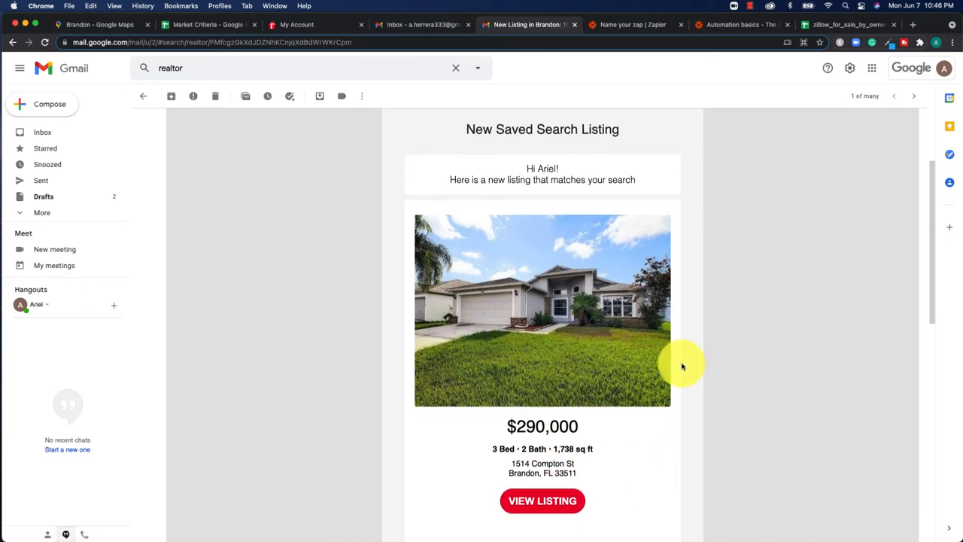
{"action": "left_click", "coordinate": [841, 27]}
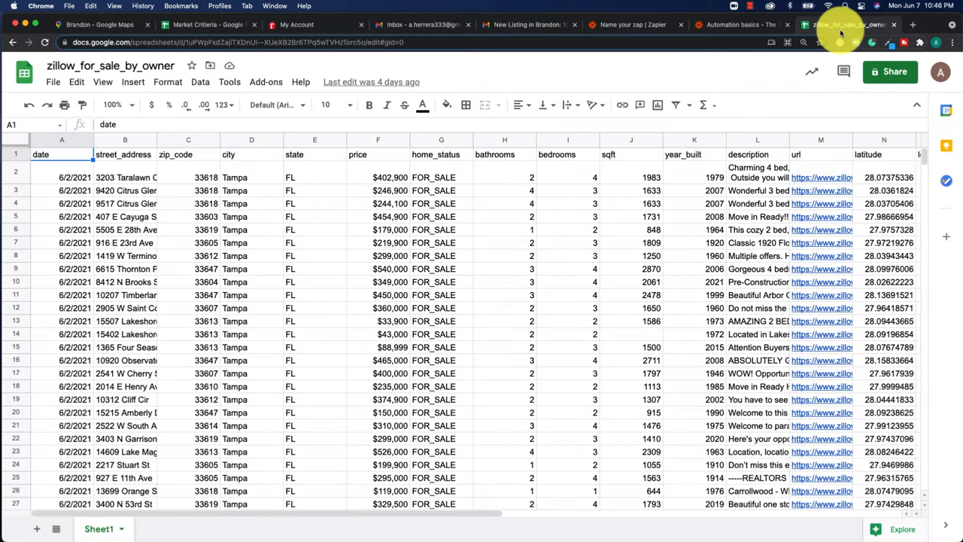
{"action": "left_click", "coordinate": [626, 25]}
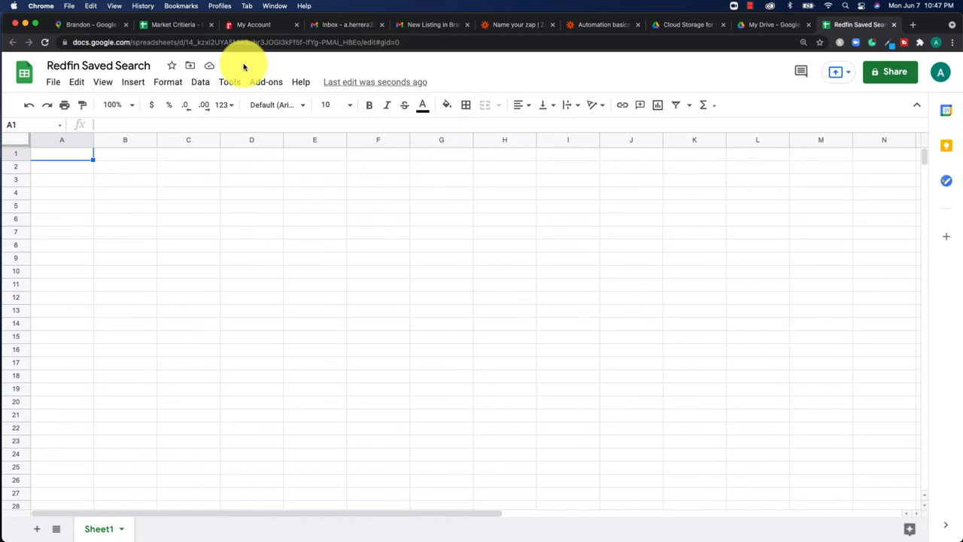
- Return to the Zap, accept the tested trigger, and set the action to Create Spreadsheet Row in Google Sheets
{"action": "left_click", "coordinate": [492, 24]}
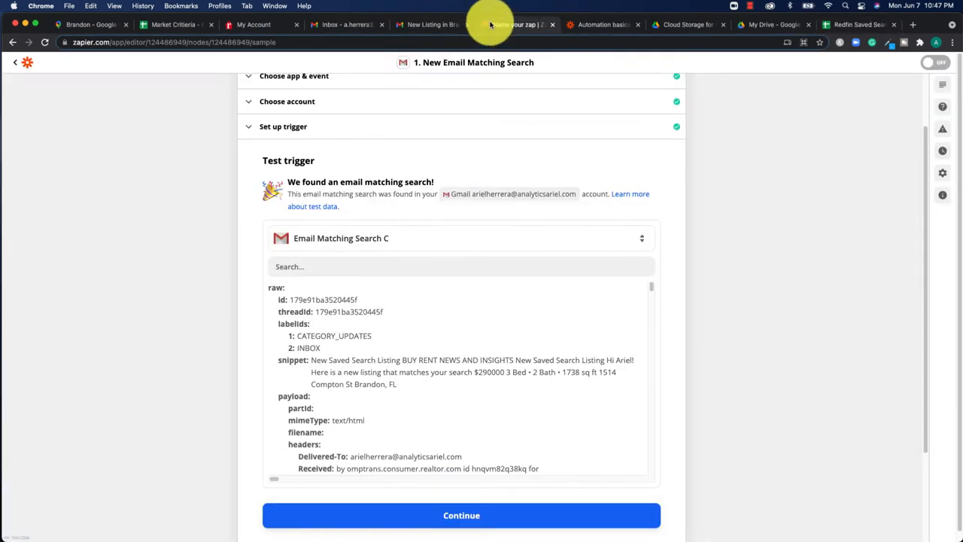
{"action": "left_click", "coordinate": [457, 516]}
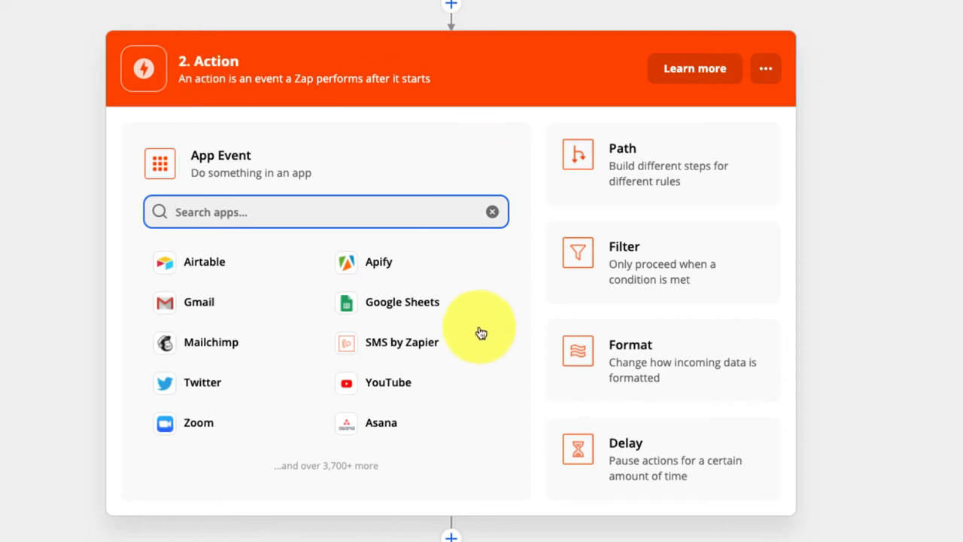
{"action": "left_click", "coordinate": [455, 301]}
{"action": "left_click", "coordinate": [379, 276]}
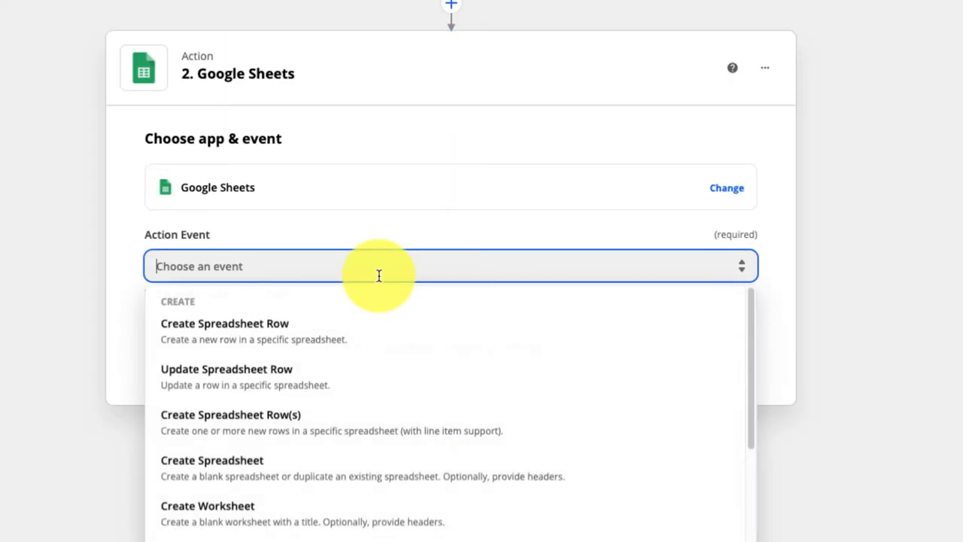
{"action": "left_click", "coordinate": [362, 341]}
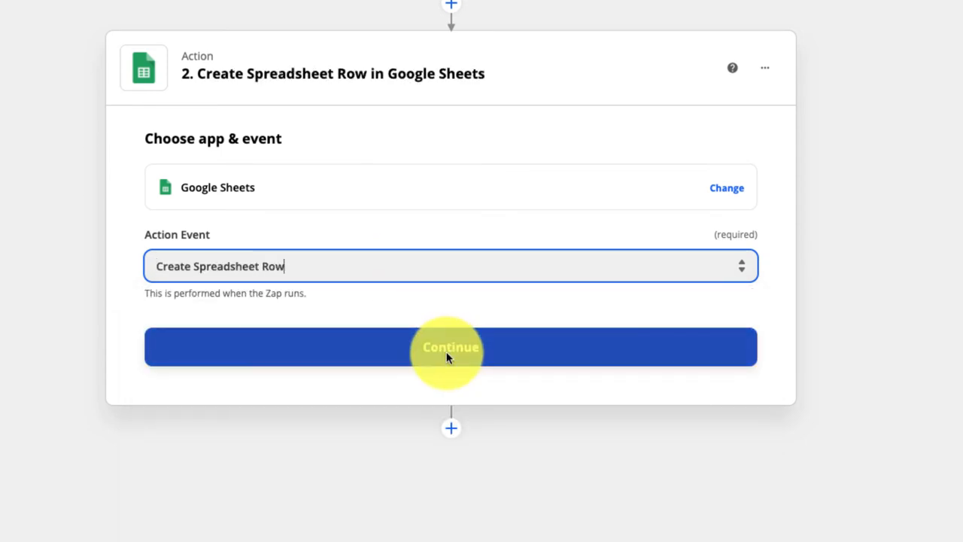
{"action": "left_click", "coordinate": [447, 357]}
- Choose the connected Google Sheets account for the action and set its drive to My Google Drive
{"action": "left_click", "coordinate": [408, 244]}
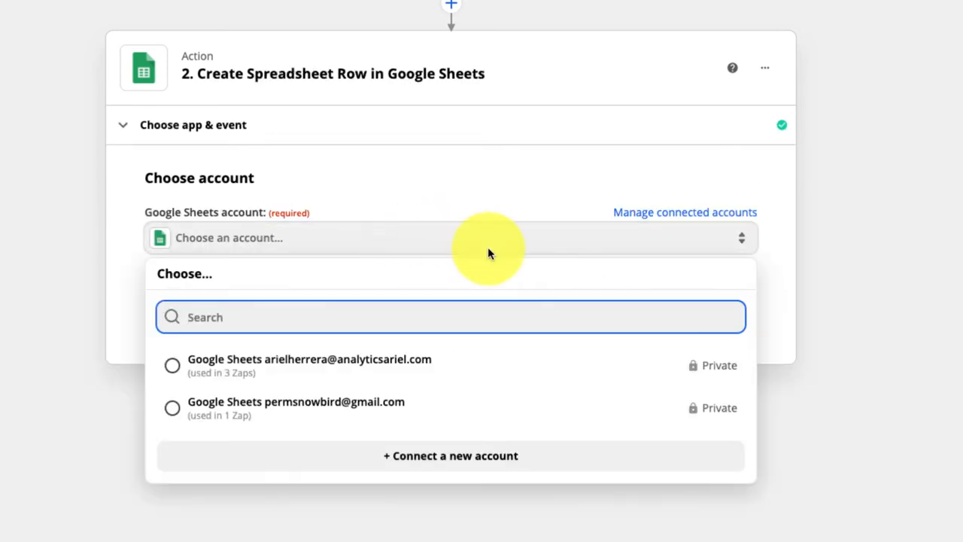
{"action": "left_click", "coordinate": [496, 380]}
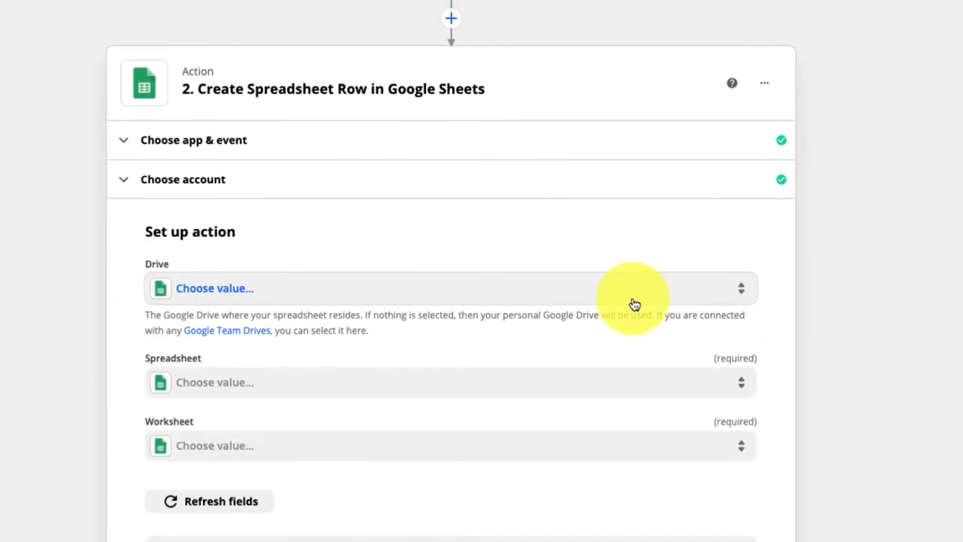
{"action": "left_click", "coordinate": [634, 302]}
{"action": "left_click", "coordinate": [382, 418]}
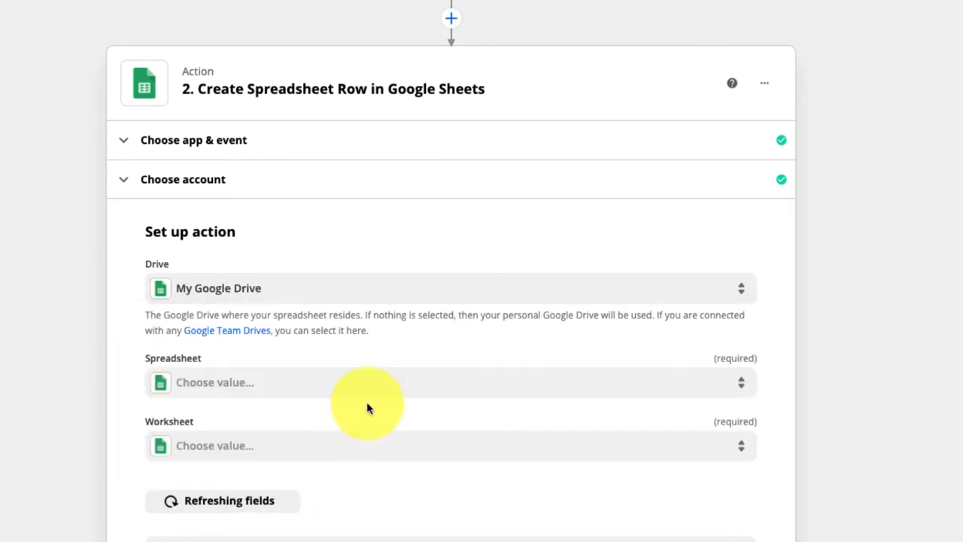
- Set the action's spreadsheet to Redfin Saved Search and its worksheet to Sheet1
{"action": "left_click", "coordinate": [374, 399]}
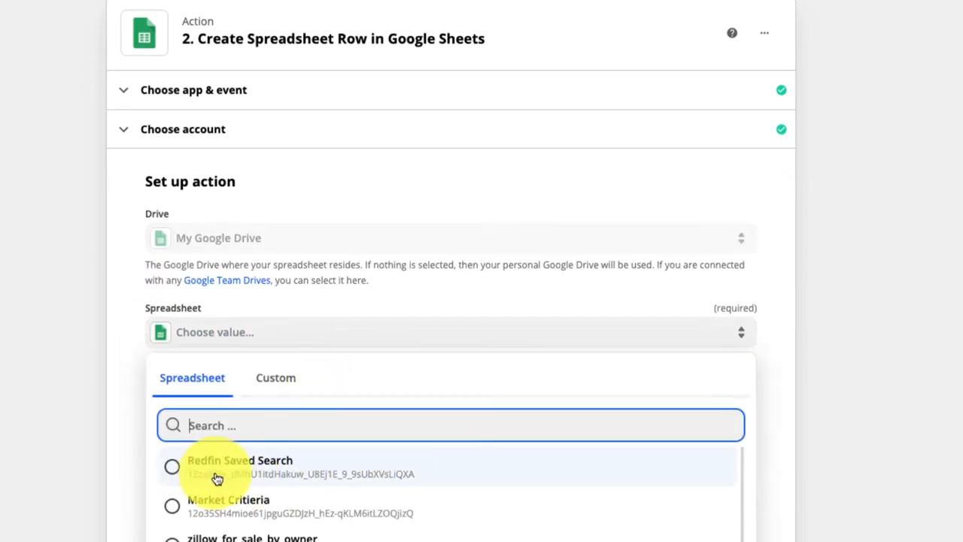
{"action": "left_click", "coordinate": [256, 473]}
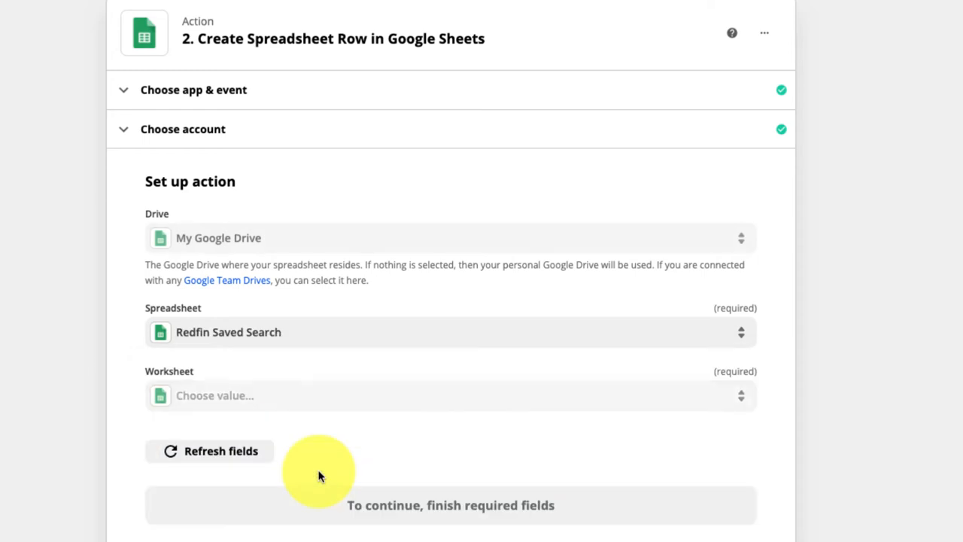
{"action": "left_click", "coordinate": [275, 406]}
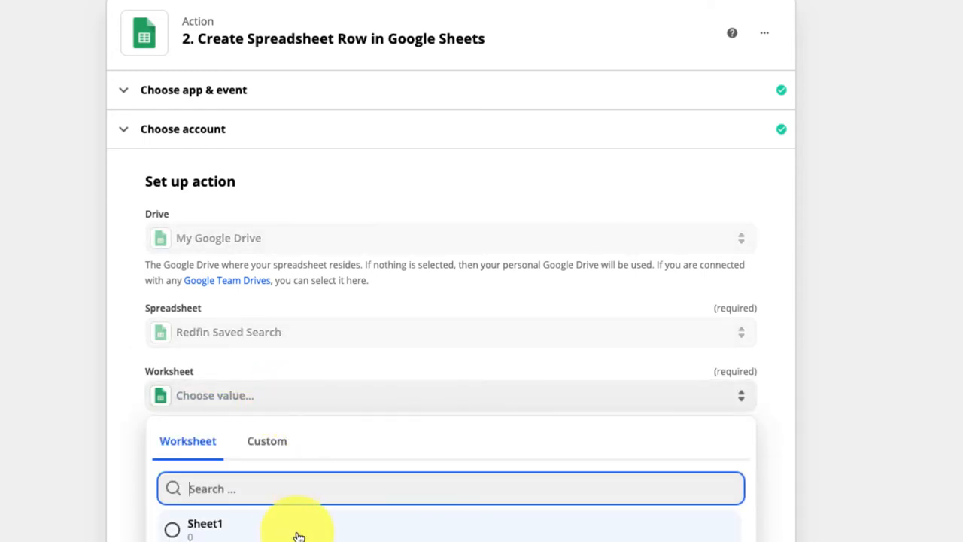
{"action": "left_click", "coordinate": [278, 535]}
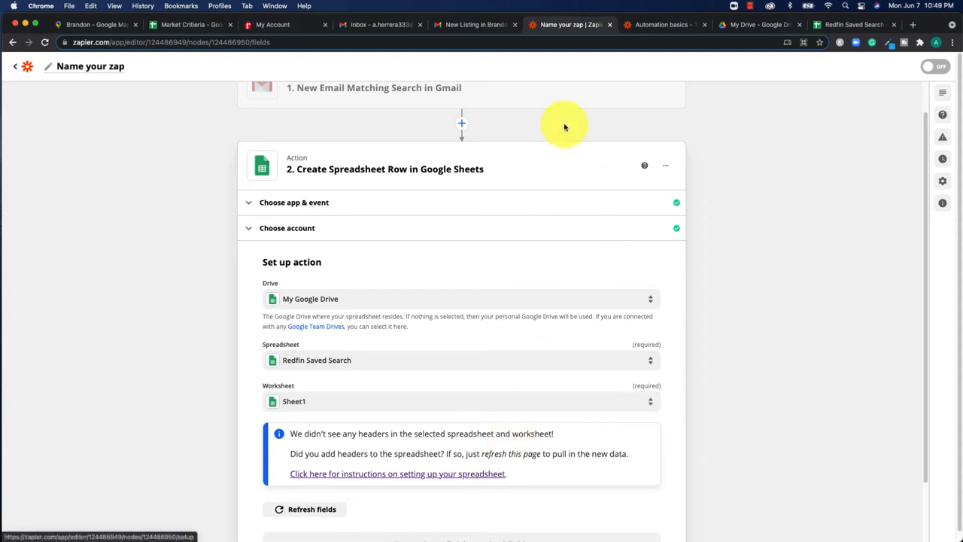
- Examine the Gmail trigger's test data for the snippet, headers and body fields holding the listing's property details
{"action": "scroll", "coordinate": [564, 128], "scroll_direction": "up", "scroll_amount": 1}
{"action": "left_click", "coordinate": [526, 129]}
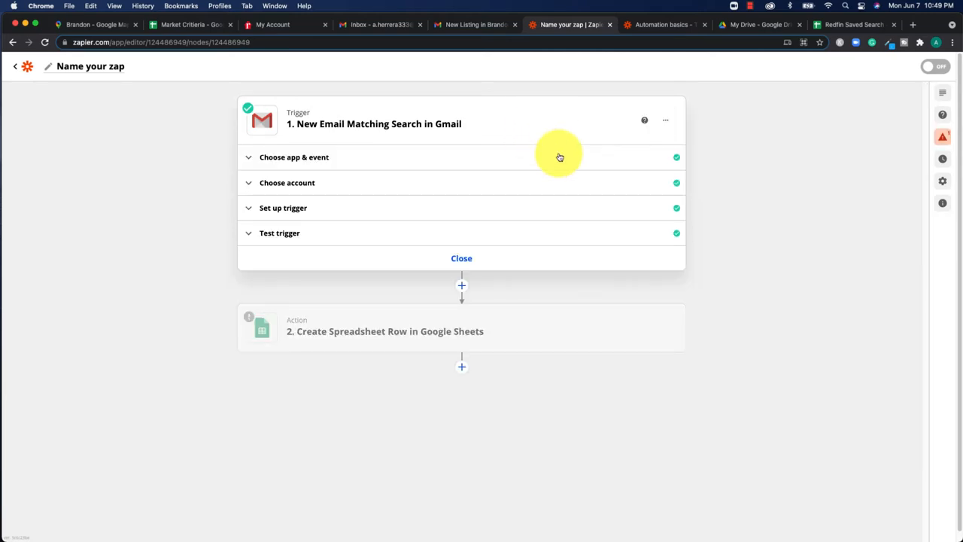
{"action": "left_click", "coordinate": [389, 239]}
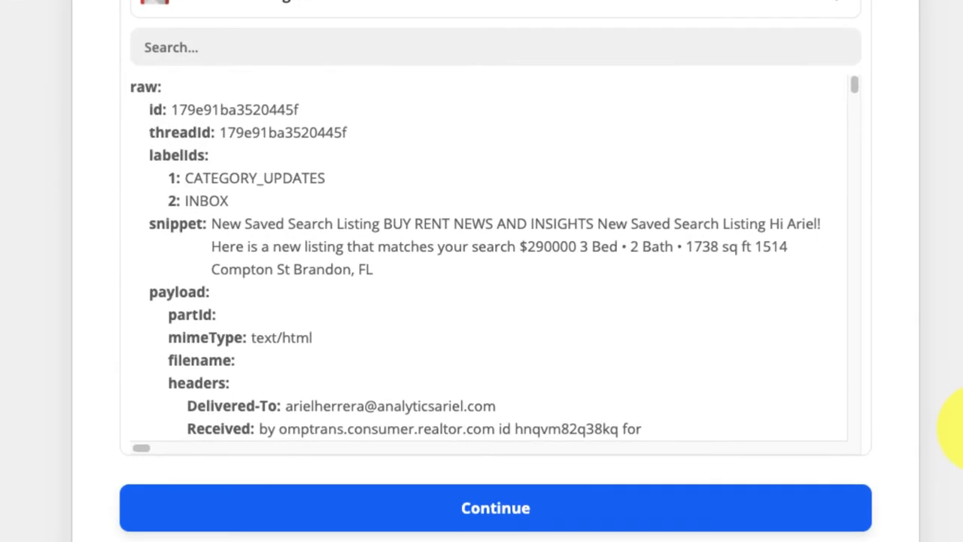
{"action": "scroll", "coordinate": [726, 271], "scroll_direction": "down", "scroll_amount": 2}
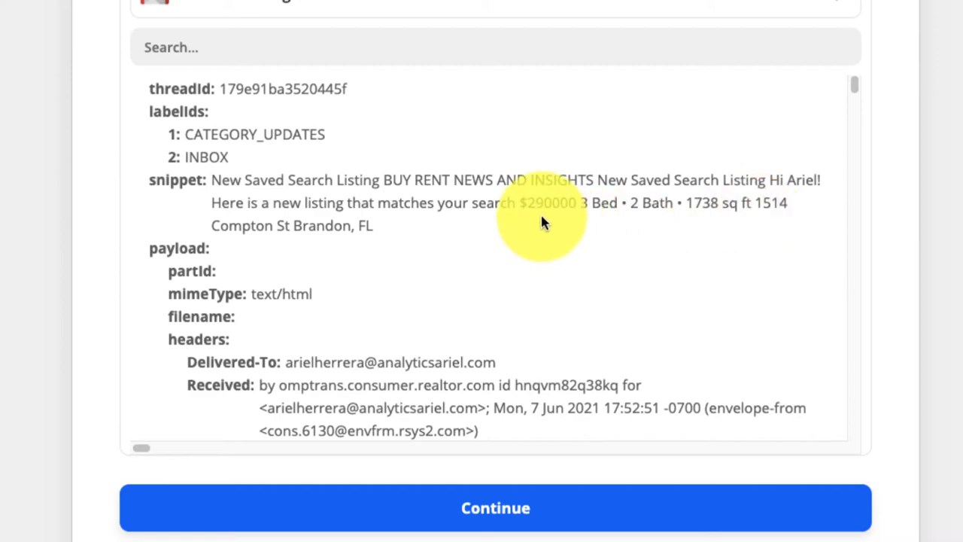
{"action": "scroll", "coordinate": [638, 309], "scroll_direction": "down", "scroll_amount": 3}
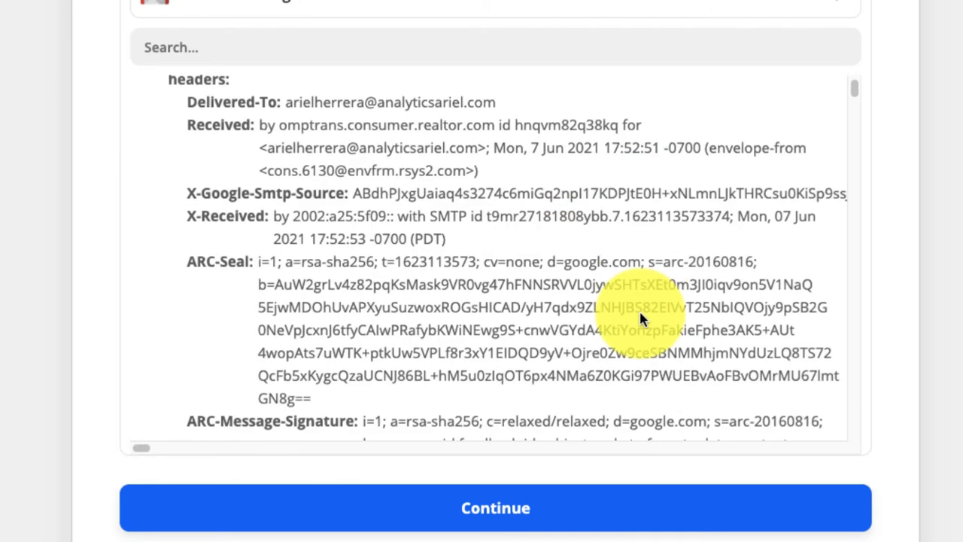
{"action": "scroll", "coordinate": [638, 313], "scroll_direction": "down", "scroll_amount": 4}
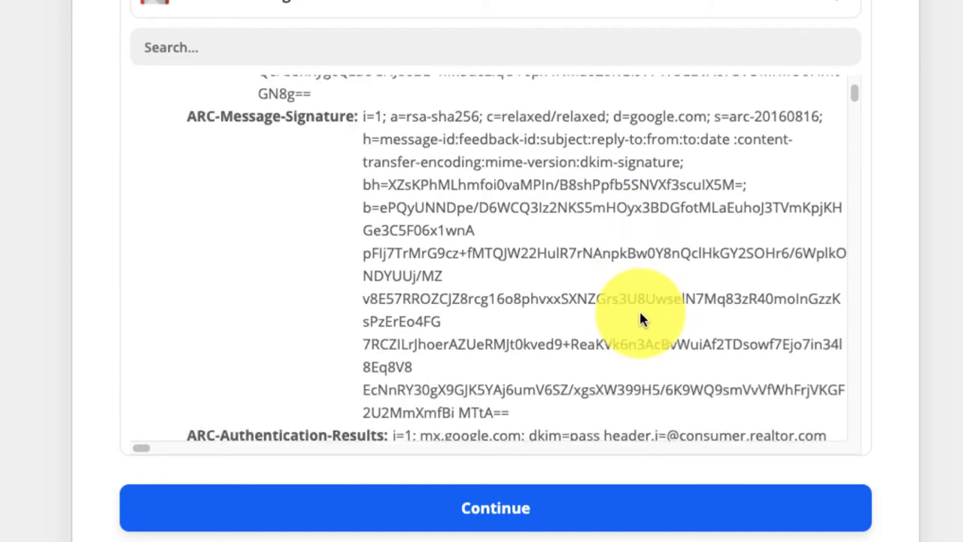
{"action": "scroll", "coordinate": [638, 316], "scroll_direction": "down", "scroll_amount": 15}
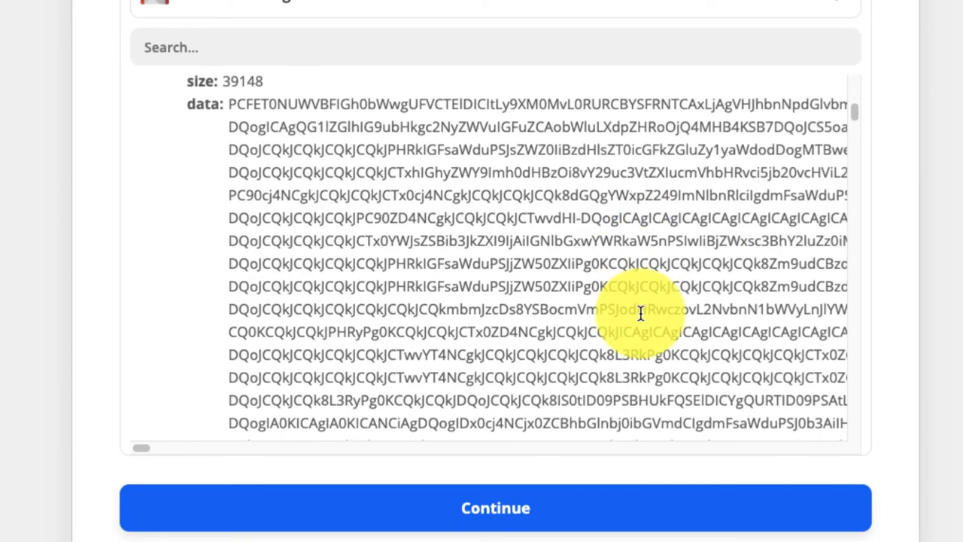
{"action": "scroll", "coordinate": [639, 314], "scroll_direction": "up", "scroll_amount": 20}
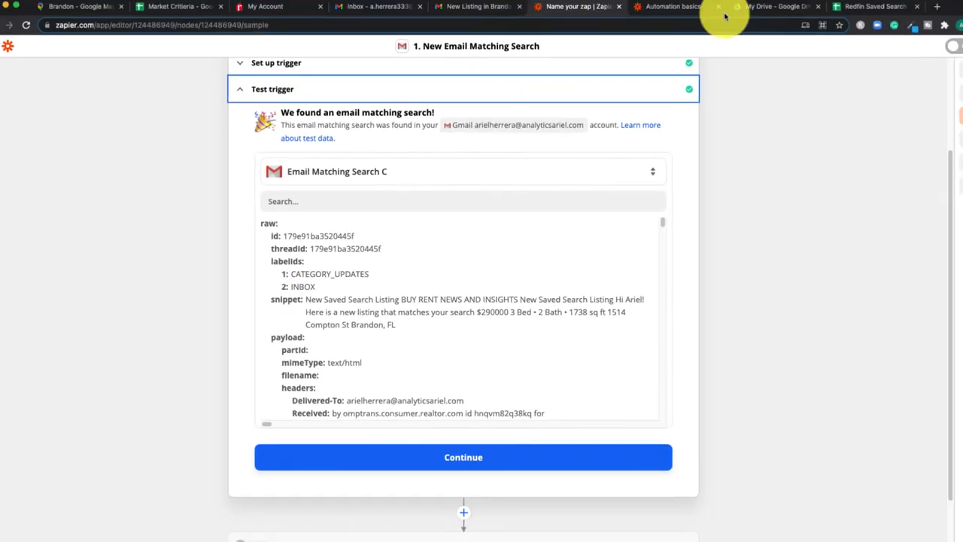
- Enter the header property_detail in cell A1 of the Redfin Saved Search sheet and refresh the Zap action's fields
{"action": "left_click", "coordinate": [857, 6]}
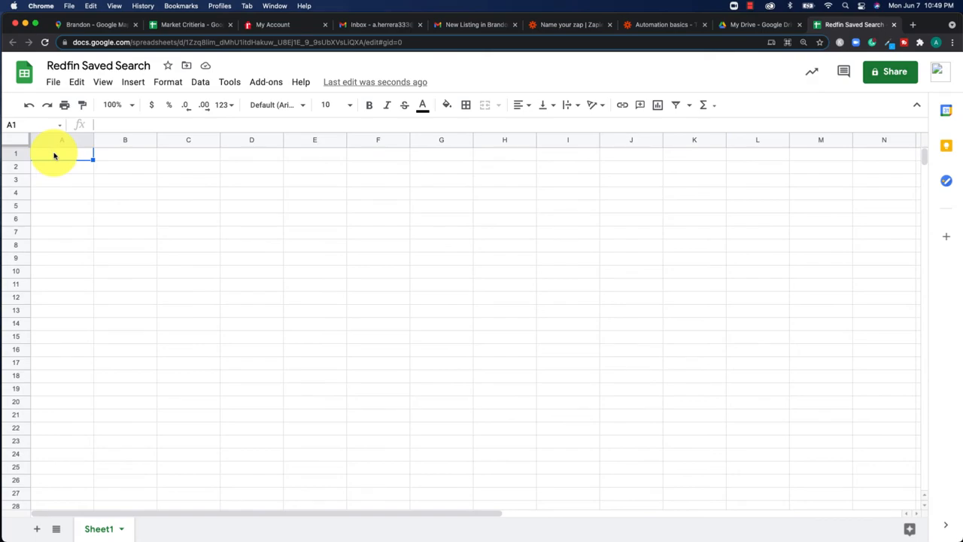
{"action": "type", "text": "property_deta"}
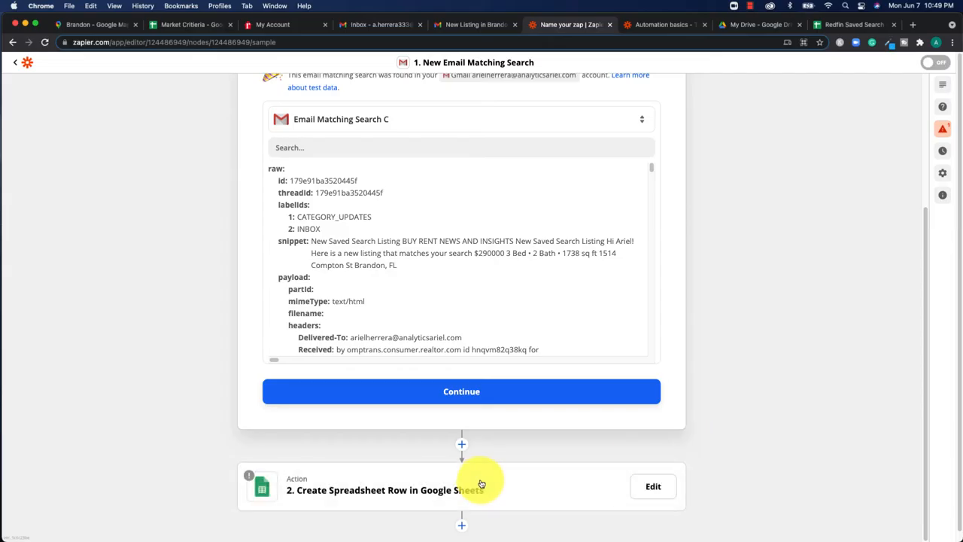
{"action": "left_click", "coordinate": [471, 492]}
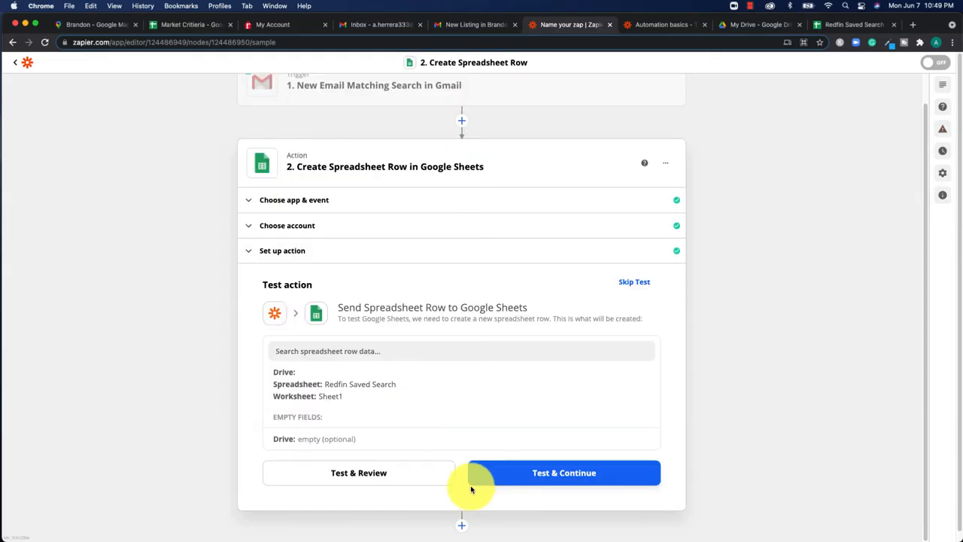
{"action": "left_click", "coordinate": [299, 251]}
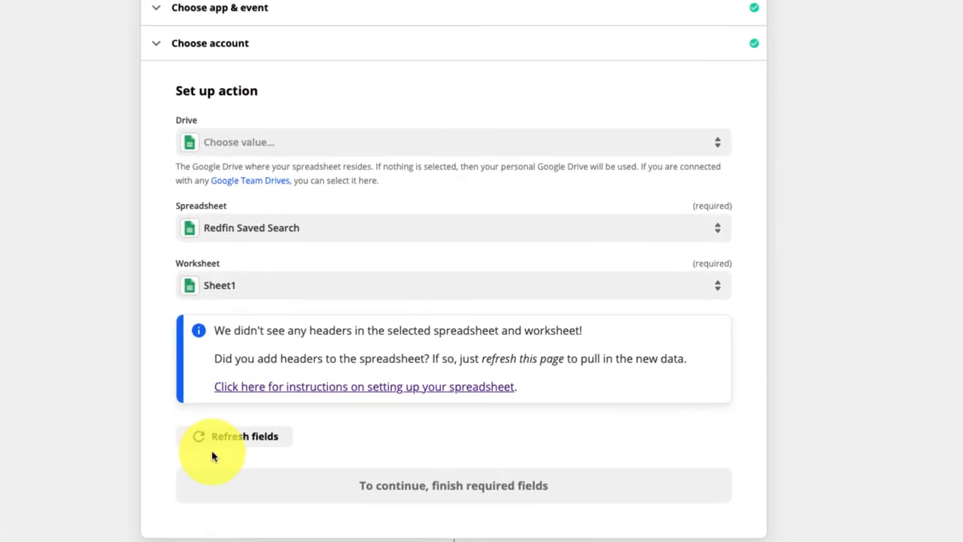
{"action": "left_click", "coordinate": [304, 508]}
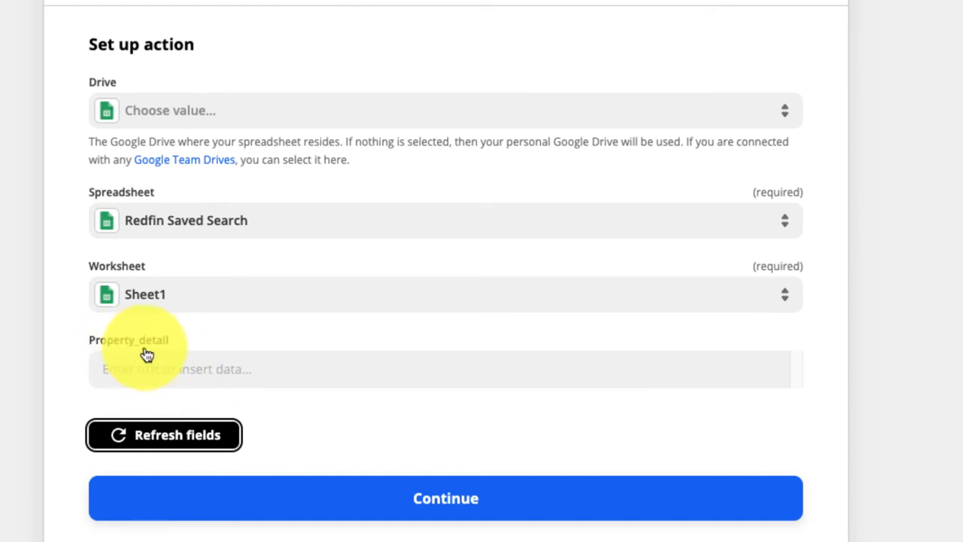
- Map the Gmail trigger's Body Plain value to the action's Property_detail field
{"action": "left_click", "coordinate": [410, 373]}
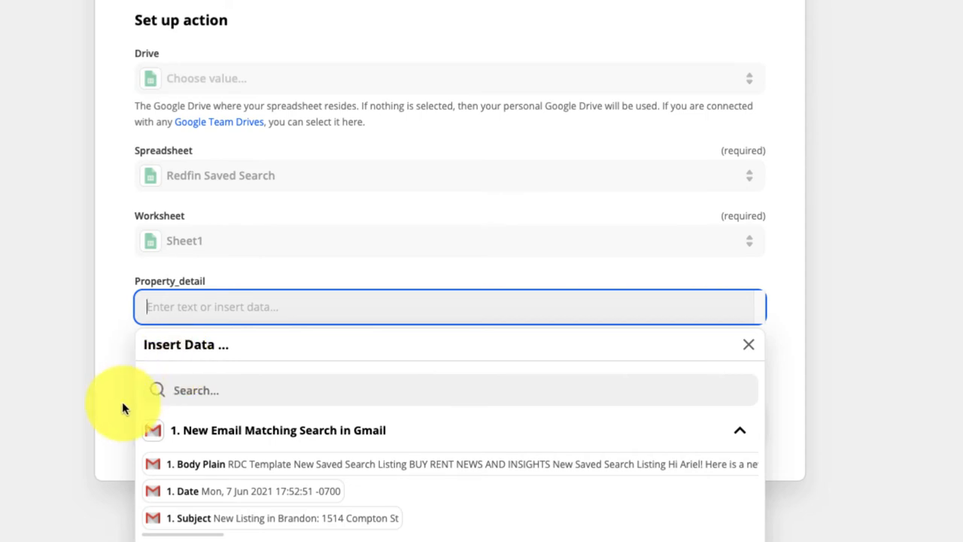
{"action": "scroll", "coordinate": [121, 410], "scroll_direction": "down", "scroll_amount": 1}
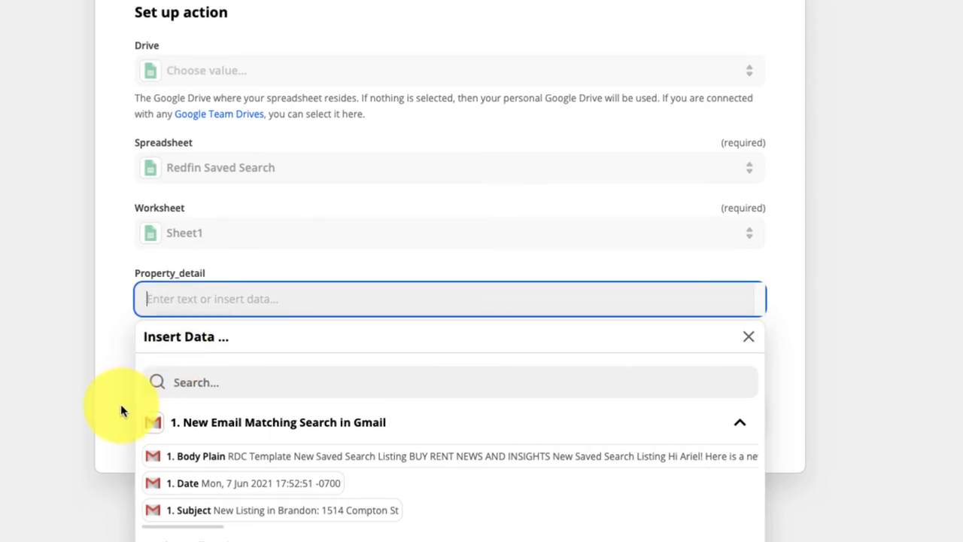
{"action": "scroll", "coordinate": [301, 521], "scroll_direction": "down", "scroll_amount": 2}
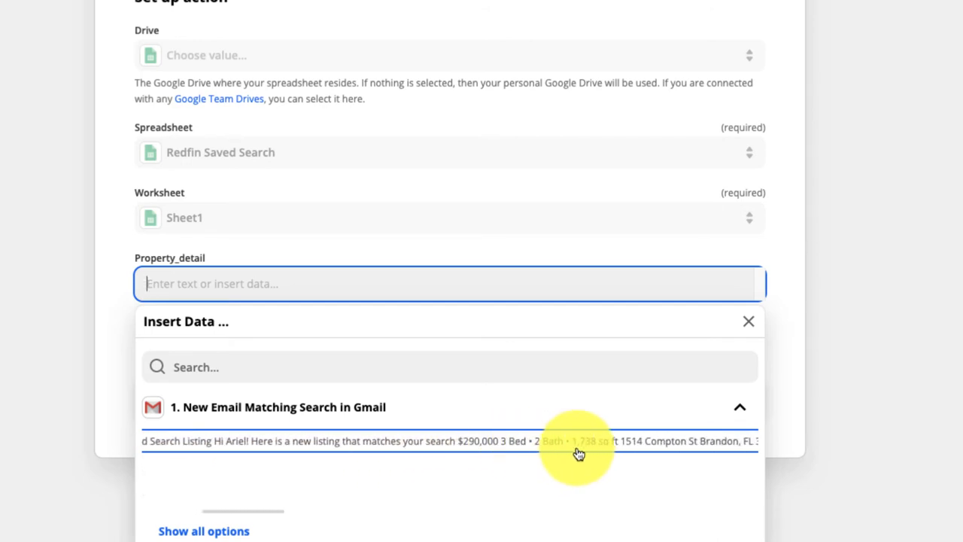
{"action": "left_click", "coordinate": [357, 450]}
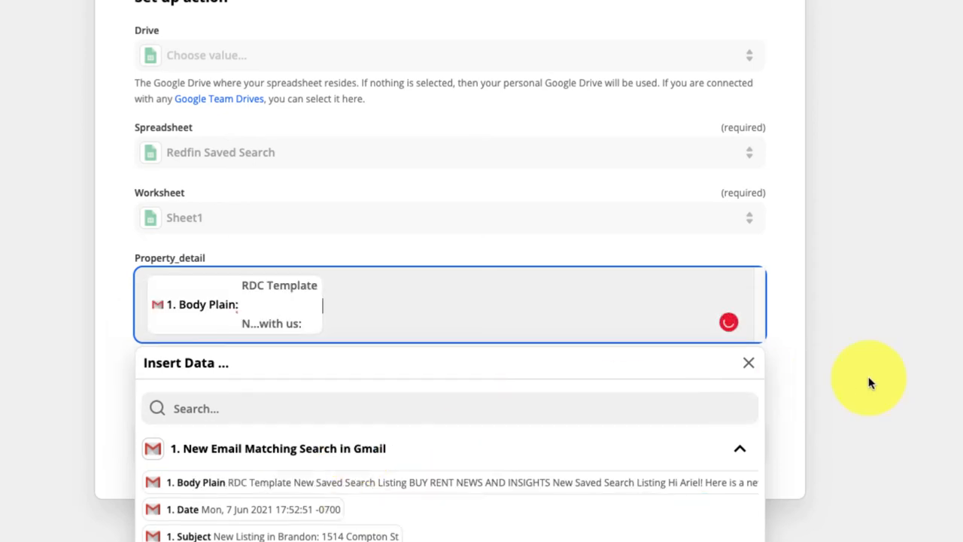
{"action": "left_click", "coordinate": [868, 383]}
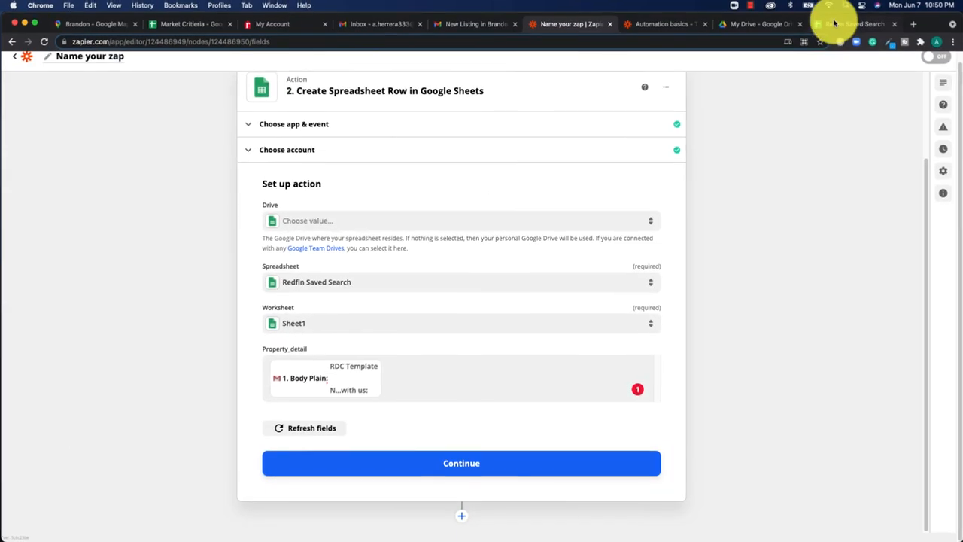
- Add the headers date in B1 and subject in C1 of the Redfin Saved Search sheet
{"action": "left_click", "coordinate": [830, 22]}
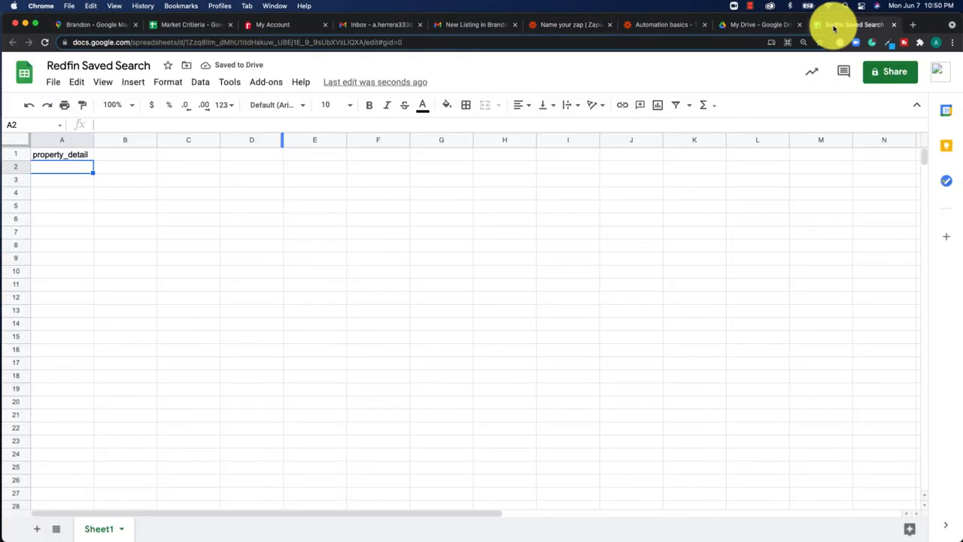
{"action": "left_click", "coordinate": [124, 157]}
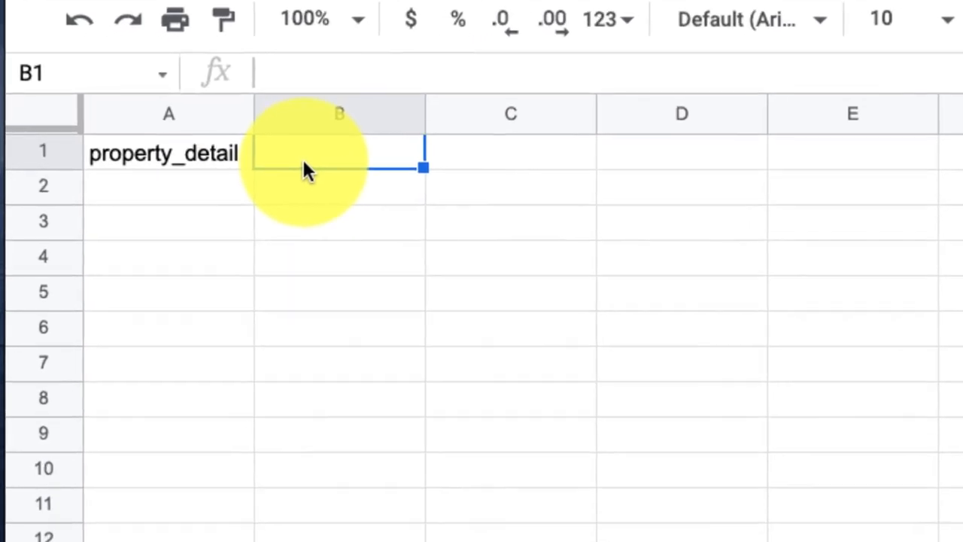
{"action": "type", "text": "date"}
{"action": "key", "text": "Tab"}
{"action": "type", "text": "subject"}
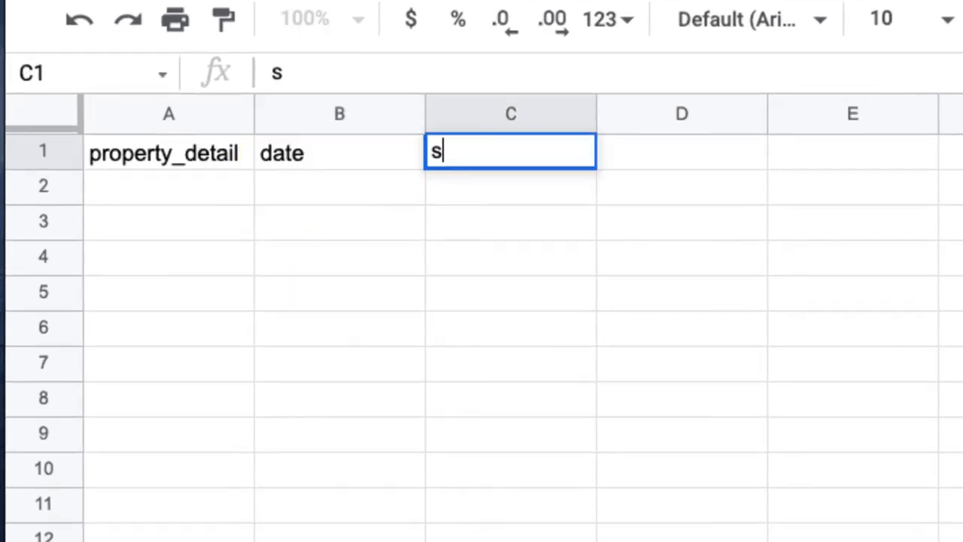
{"action": "key", "text": "Return"}
- Refresh the Zap action's fields and map the Gmail Date and Subject values to the matching Date and Subject fields
{"action": "left_click", "coordinate": [546, 24]}
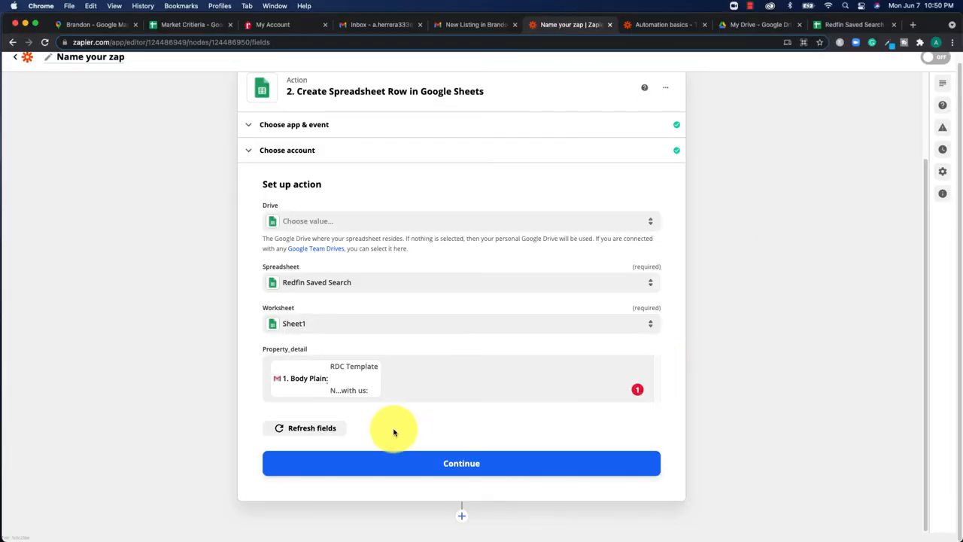
{"action": "left_click", "coordinate": [312, 430]}
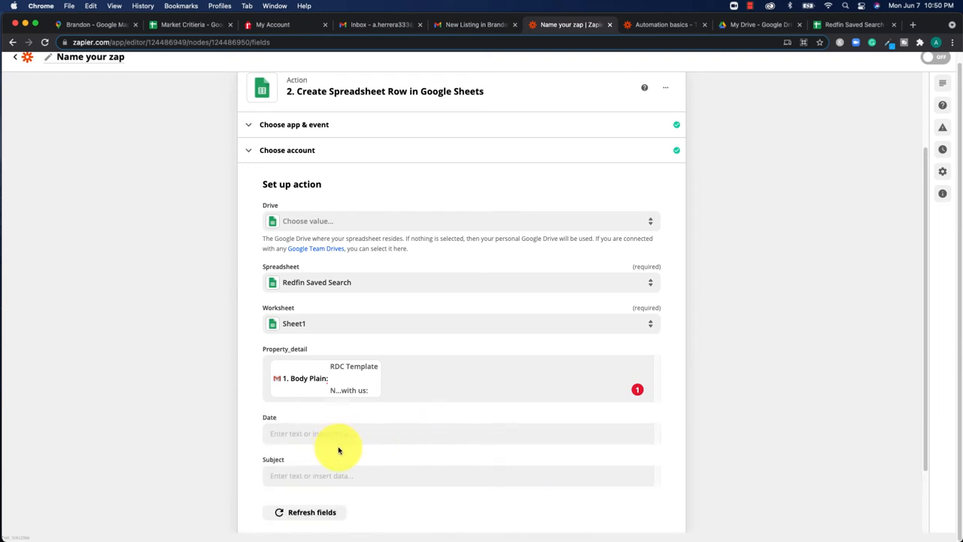
{"action": "left_click", "coordinate": [327, 431]}
{"action": "scroll", "coordinate": [762, 410], "scroll_direction": "down", "scroll_amount": 2}
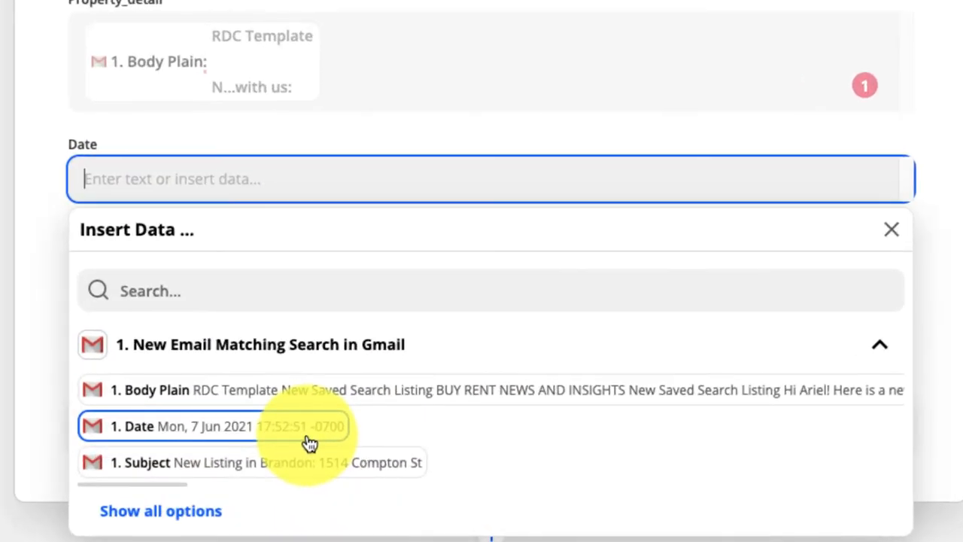
{"action": "left_click", "coordinate": [375, 474]}
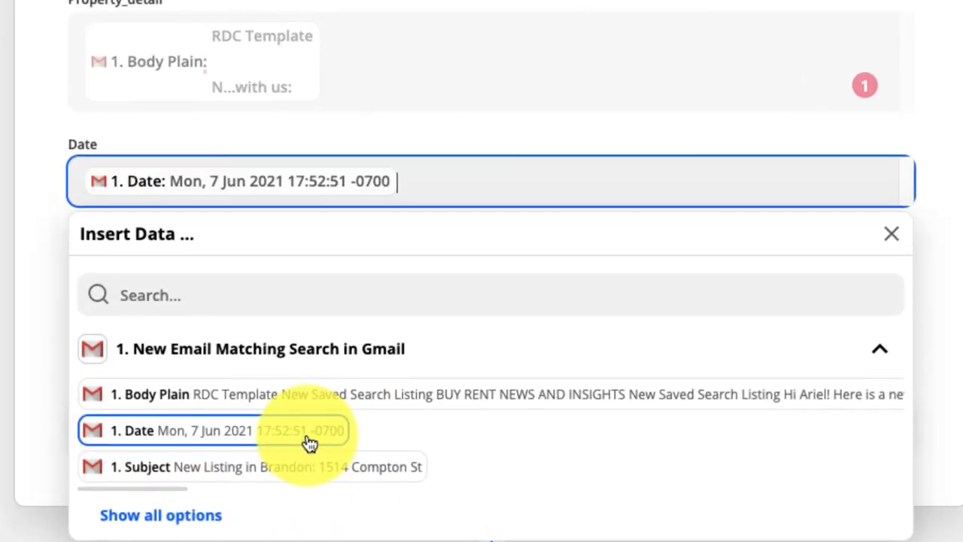
{"action": "left_click", "coordinate": [33, 336]}
{"action": "left_click", "coordinate": [176, 280]}
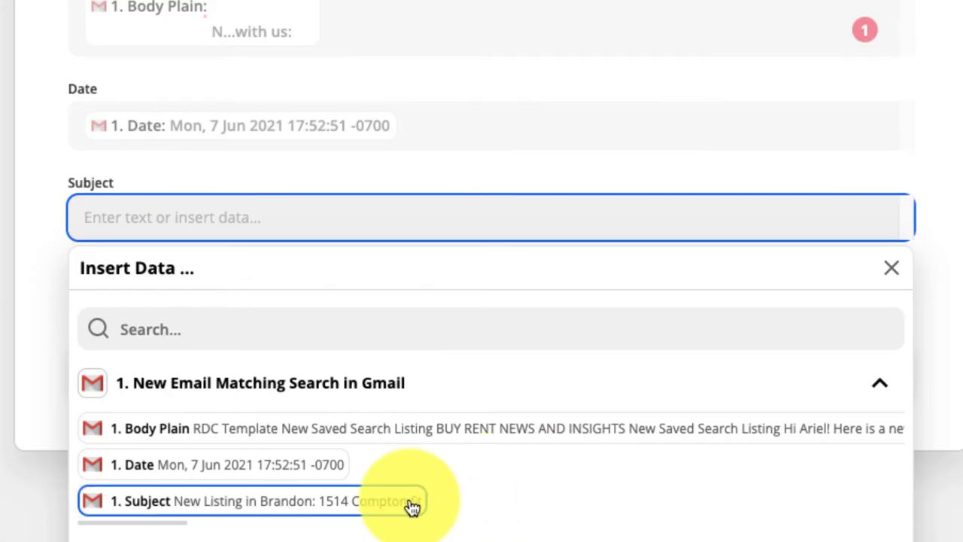
{"action": "left_click", "coordinate": [393, 505]}
{"action": "left_click", "coordinate": [4, 422]}
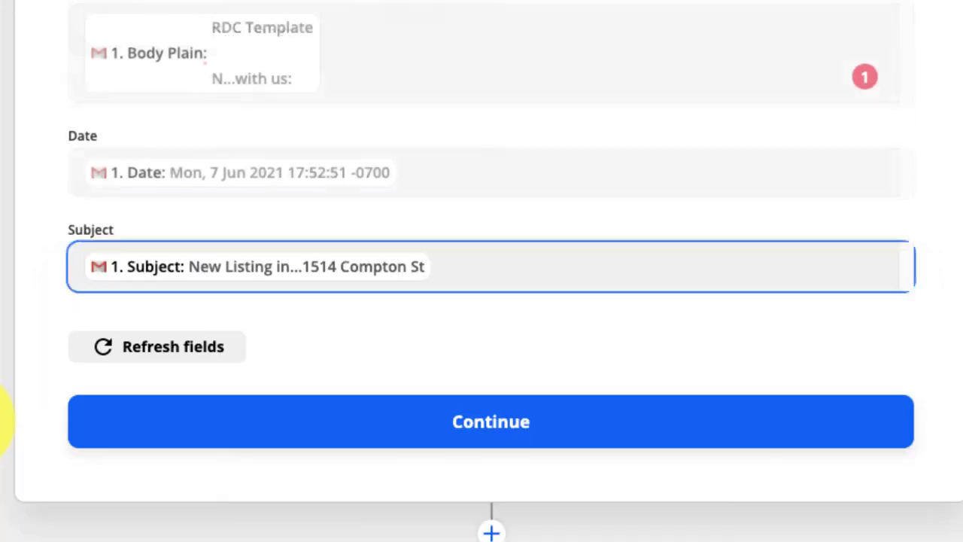
- Accept the action setup, send a test row to Google Sheets, and inspect the new row in the Redfin Saved Search sheet
{"action": "left_click", "coordinate": [301, 443]}
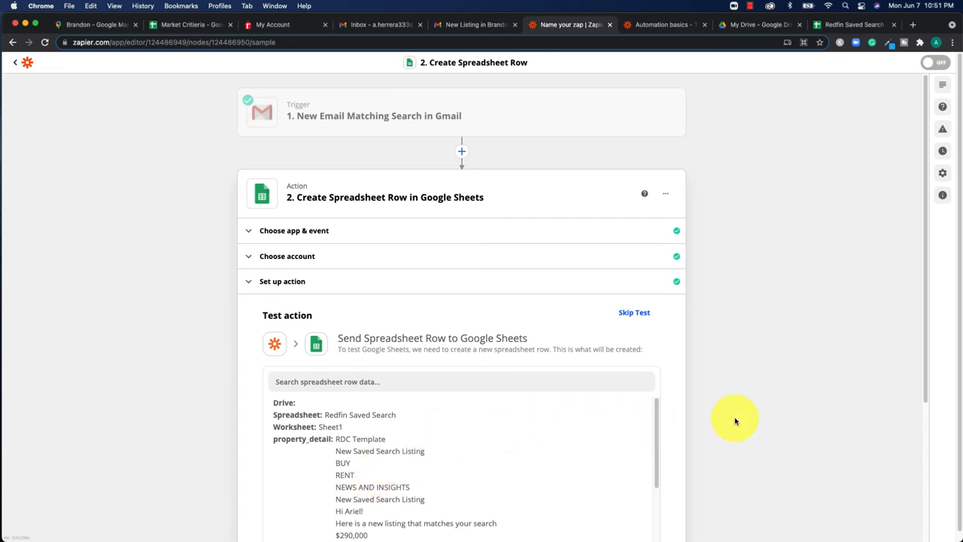
{"action": "scroll", "coordinate": [735, 421], "scroll_direction": "down", "scroll_amount": 5}
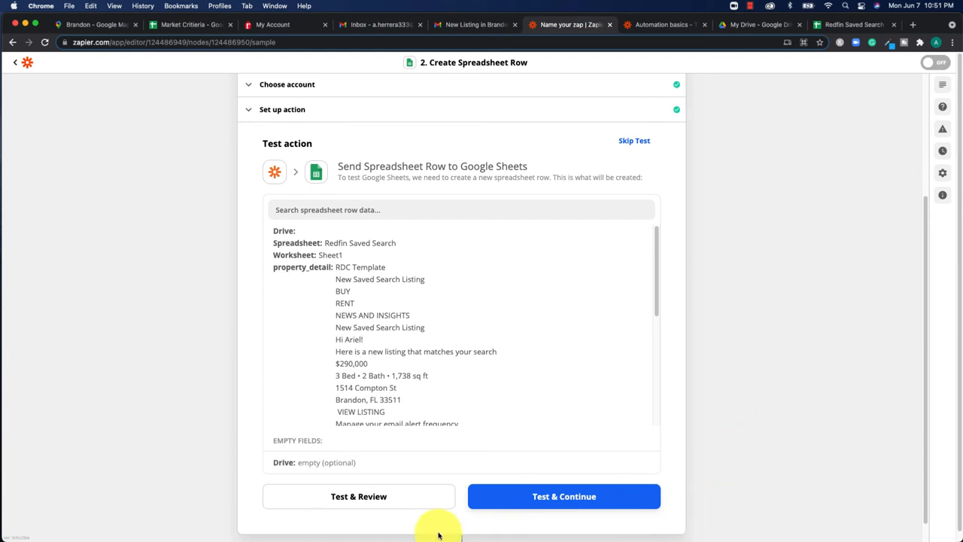
{"action": "left_click", "coordinate": [412, 504]}
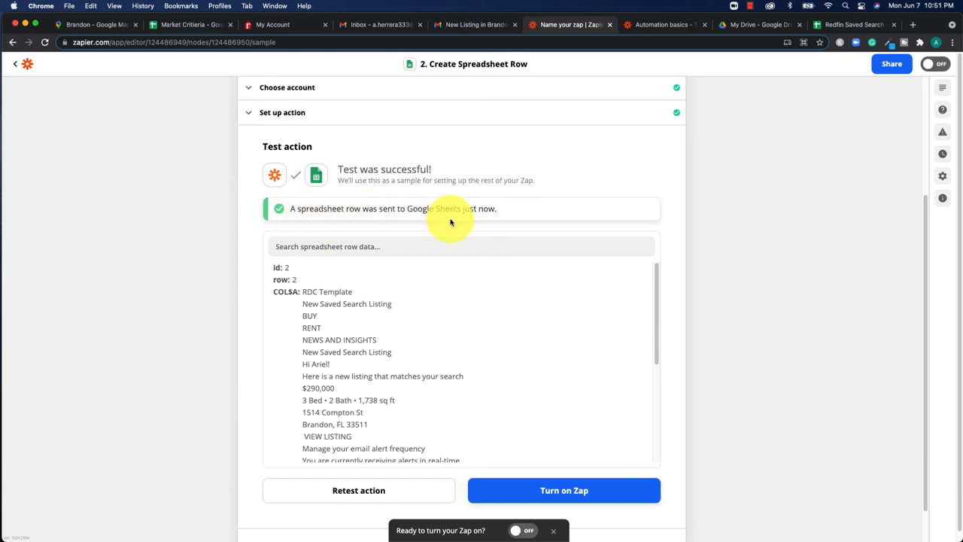
{"action": "left_click", "coordinate": [854, 24]}
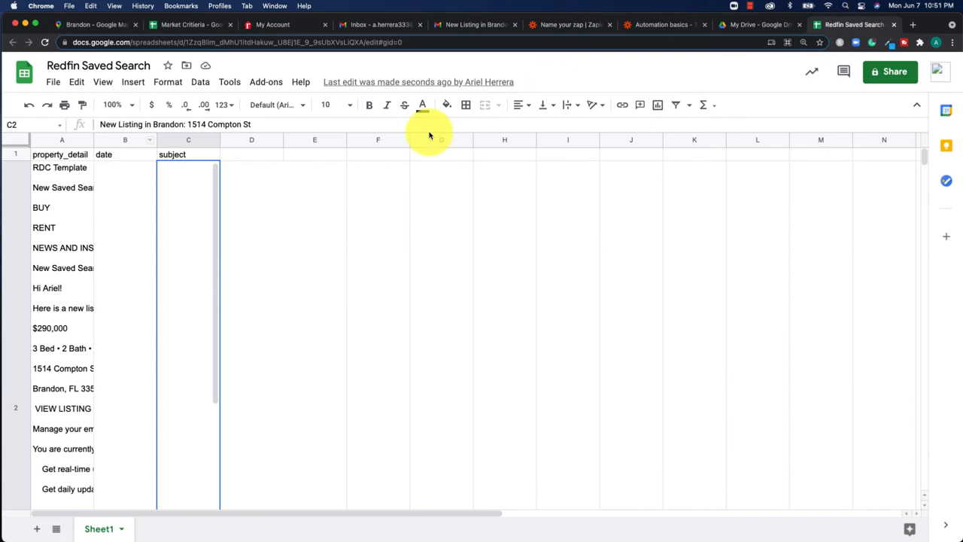
{"action": "left_click", "coordinate": [74, 215]}
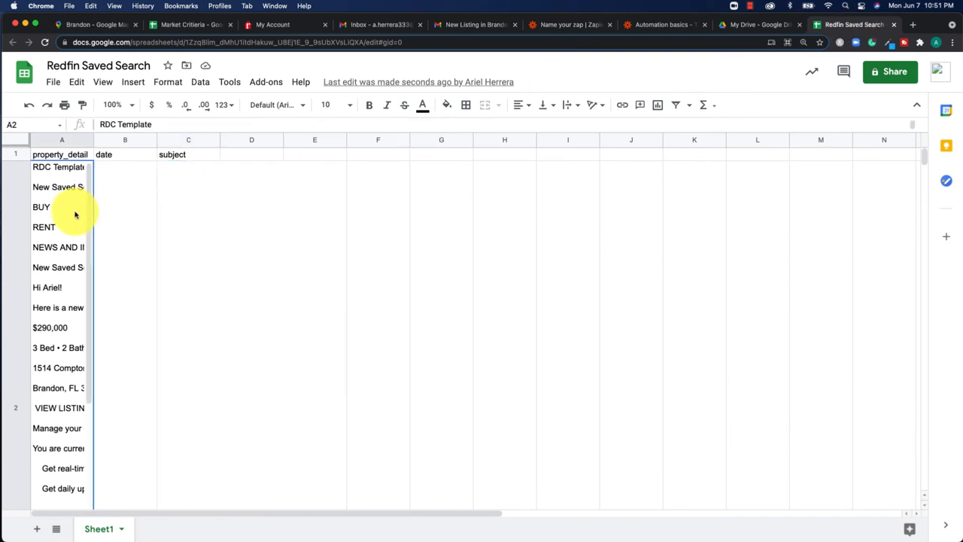
- Check the date, subject and property_detail cells of row 2 in the Redfin Saved Search sheet
{"action": "left_click", "coordinate": [142, 193]}
{"action": "left_click", "coordinate": [189, 194]}
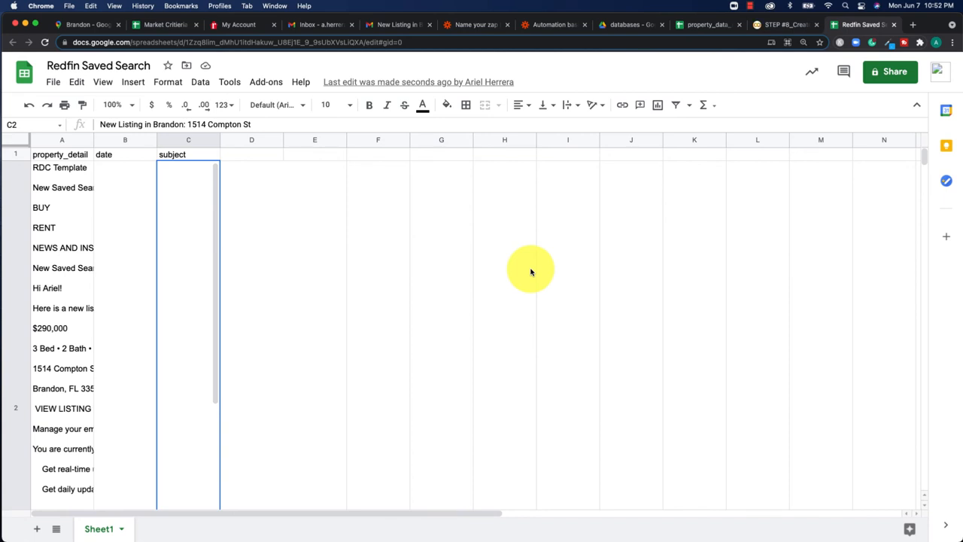
{"action": "left_click", "coordinate": [82, 268]}
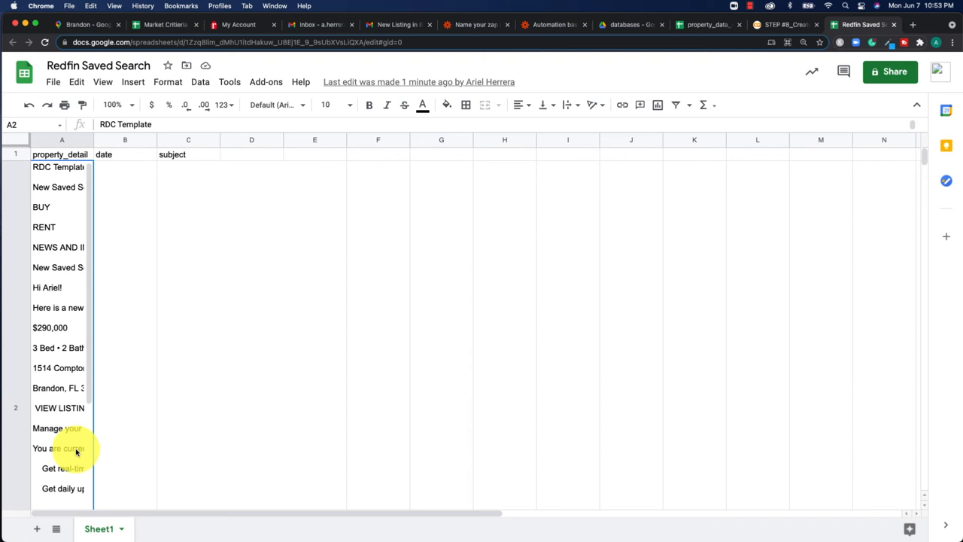
- Review the columns of the property_data_enriched sheet and the Properties For Sale table in the Property Evaluator dashboard
{"action": "left_click", "coordinate": [689, 26]}
{"action": "scroll", "coordinate": [681, 228], "scroll_direction": "right", "scroll_amount": 10}
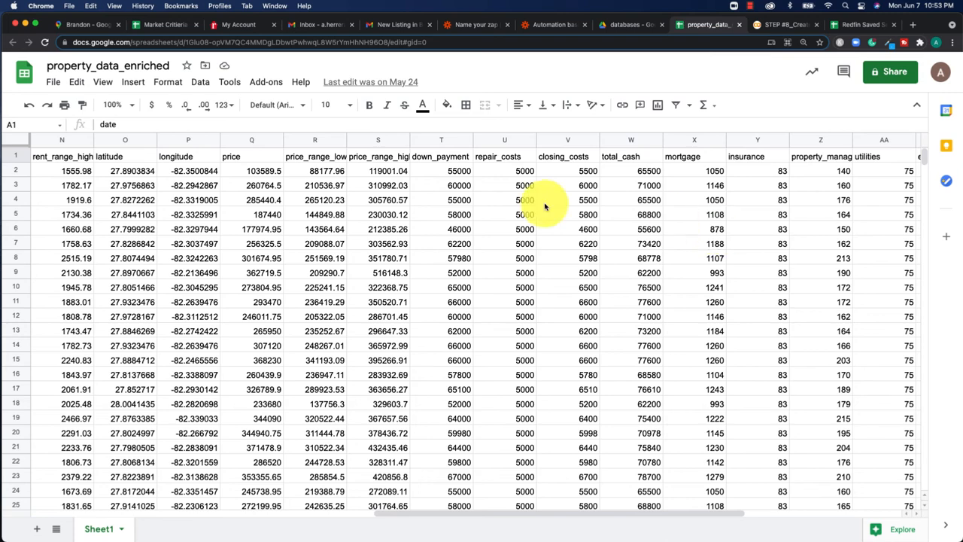
{"action": "scroll", "coordinate": [611, 207], "scroll_direction": "right", "scroll_amount": 4}
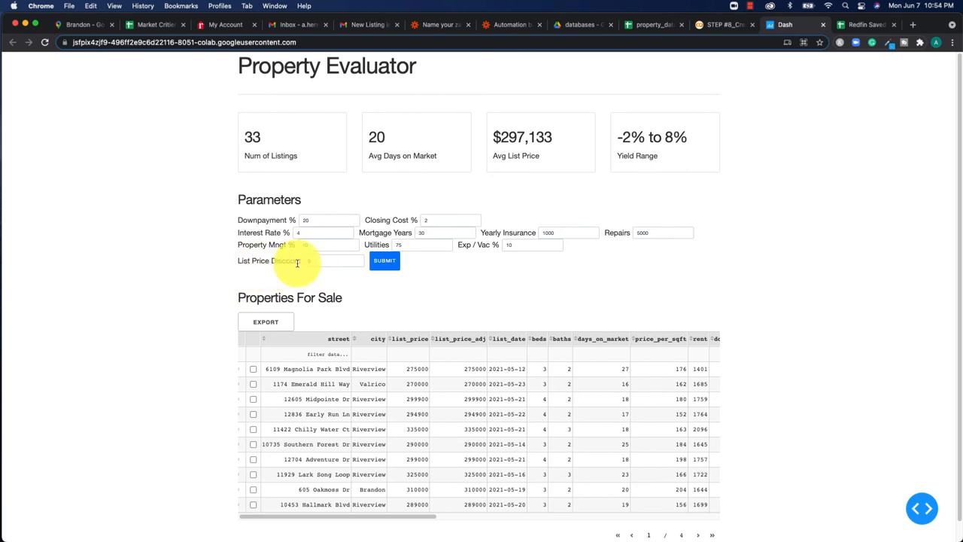
{"action": "scroll", "coordinate": [614, 407], "scroll_direction": "right", "scroll_amount": 10}
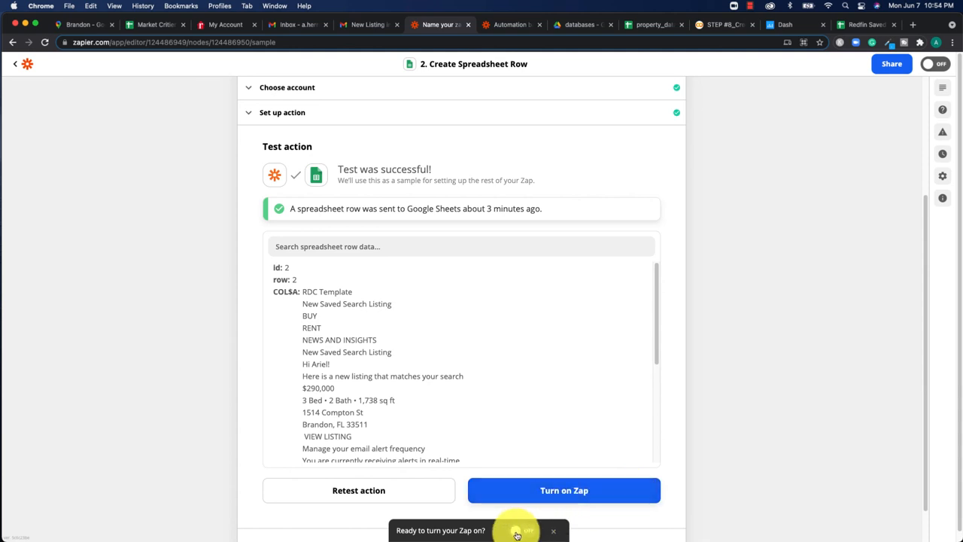
- Switch to the Zapier editor, turn on the Zap, and dismiss the offer to share a copy
{"action": "left_click", "coordinate": [933, 66]}
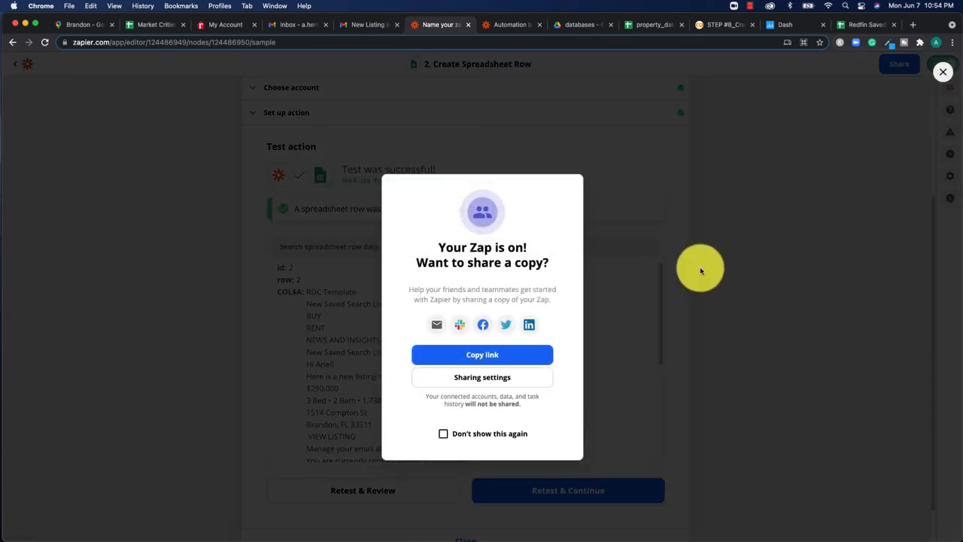
{"action": "left_click", "coordinate": [943, 72]}
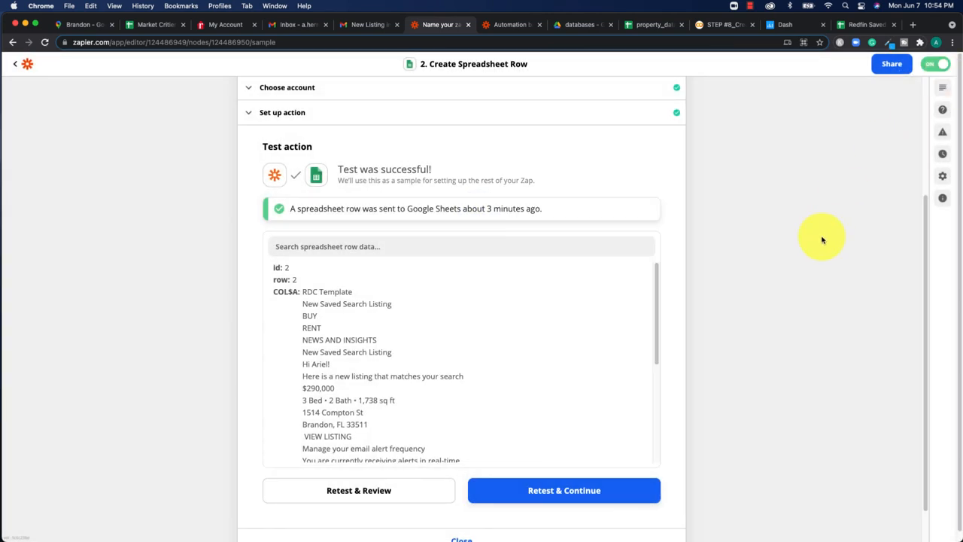